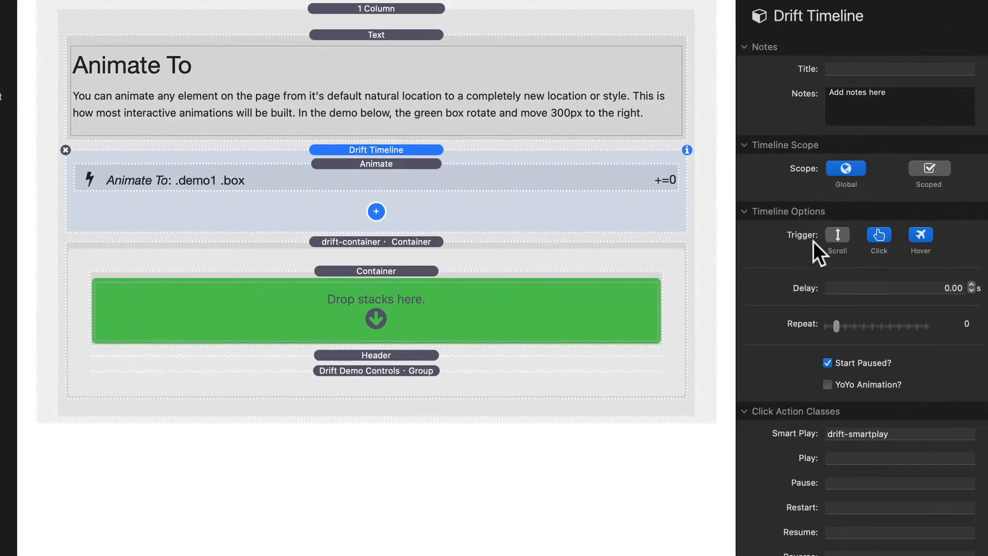
- Switch the Drift Timeline's trigger to Hover and select its demo1 hover class
click(918, 238)
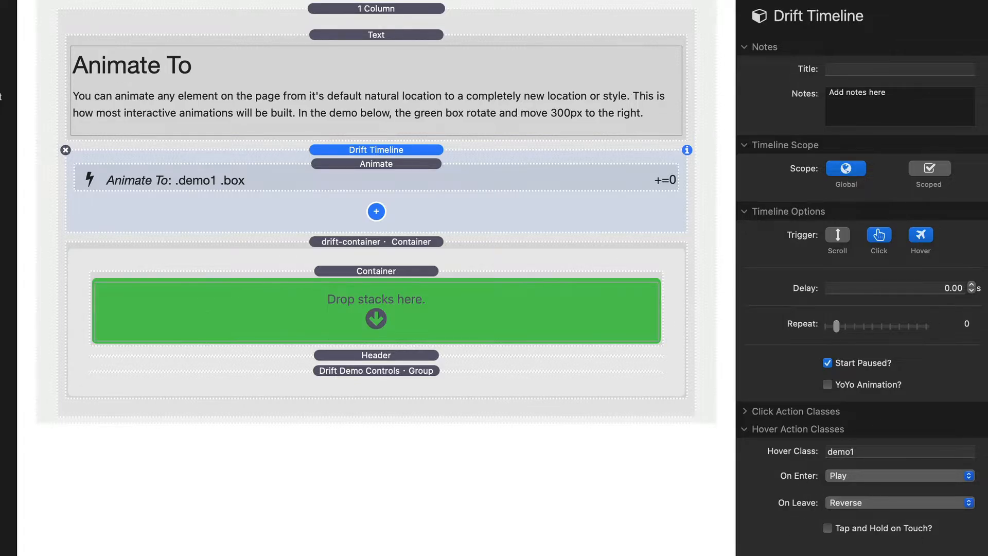
double_click(866, 452)
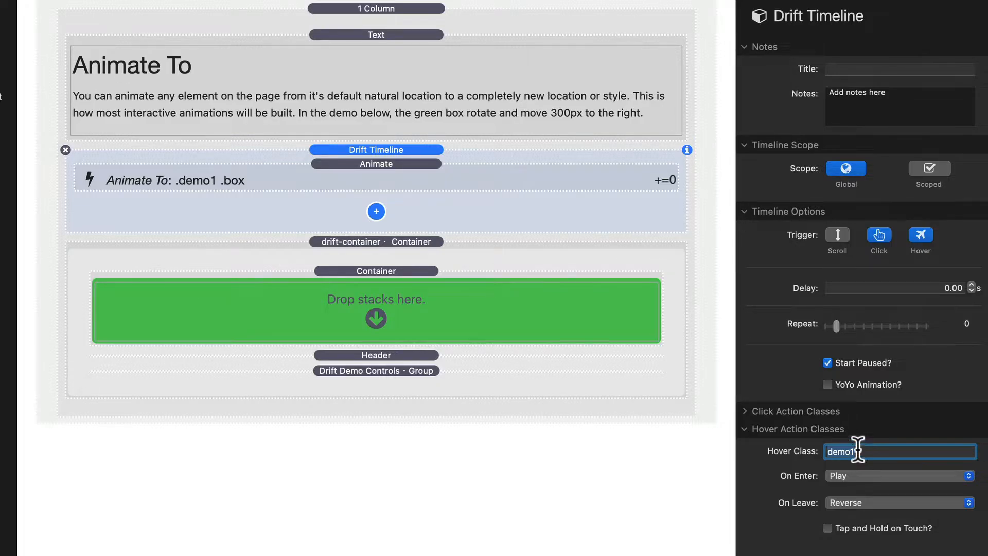
- Inspect the custom classes of the inner container and the drift-container, highlighting the demo1 class
click(400, 272)
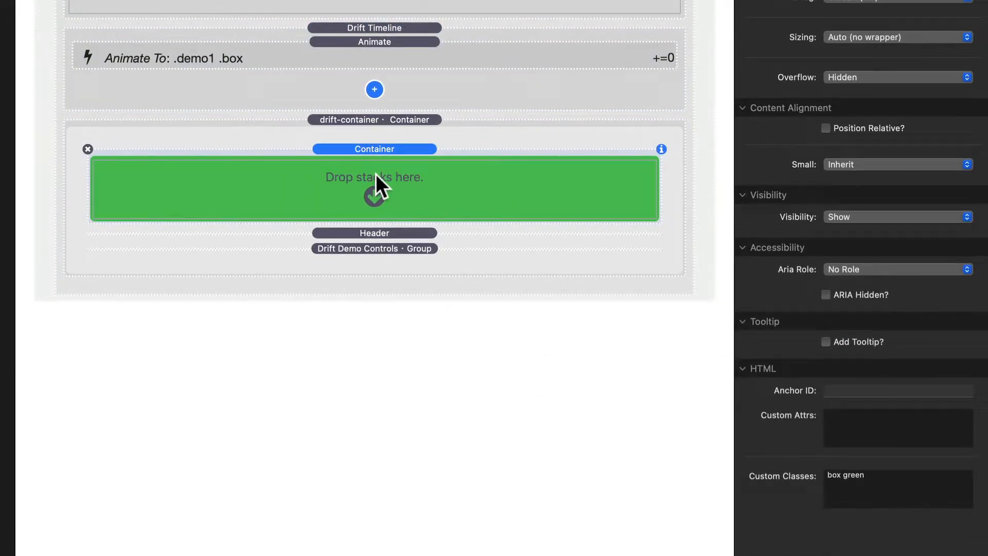
click(413, 120)
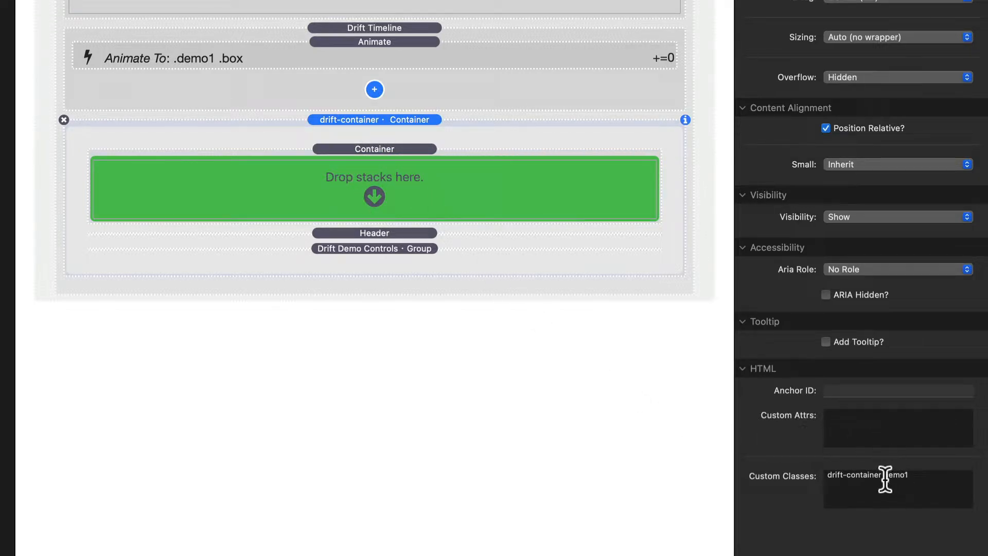
drag(884, 479, 927, 479)
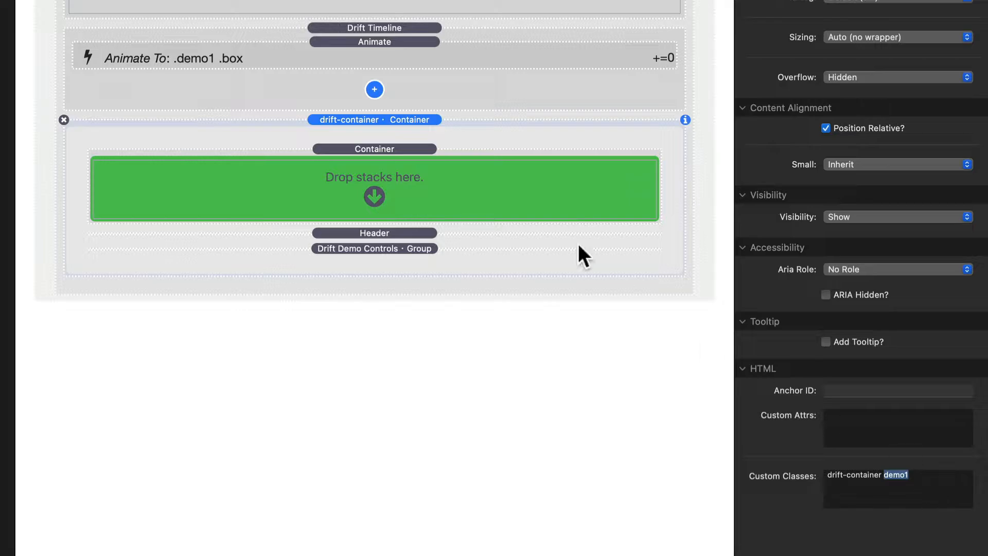
- Compare the timeline's demo1 hover class with the Animate stack's parent class and review the On Enter action options
click(402, 85)
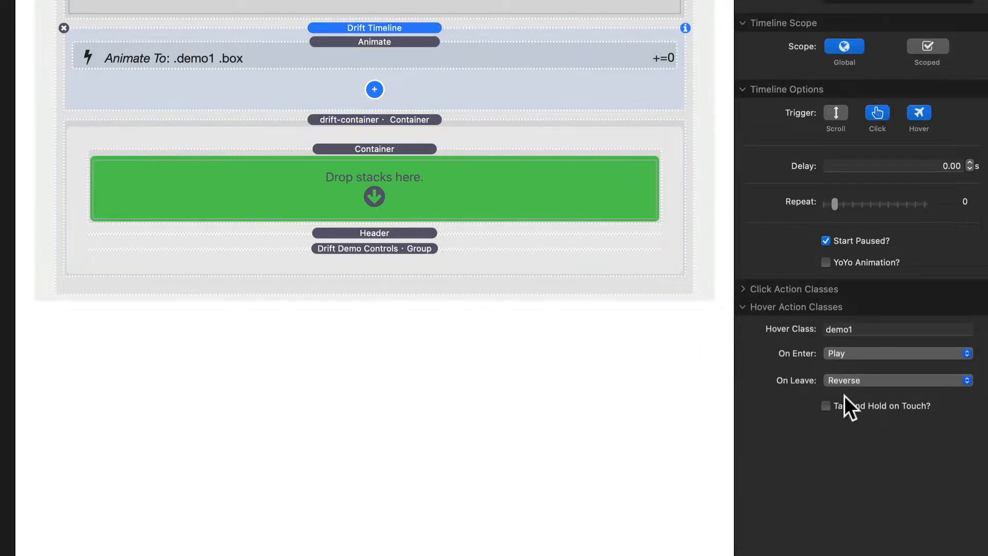
click(842, 330)
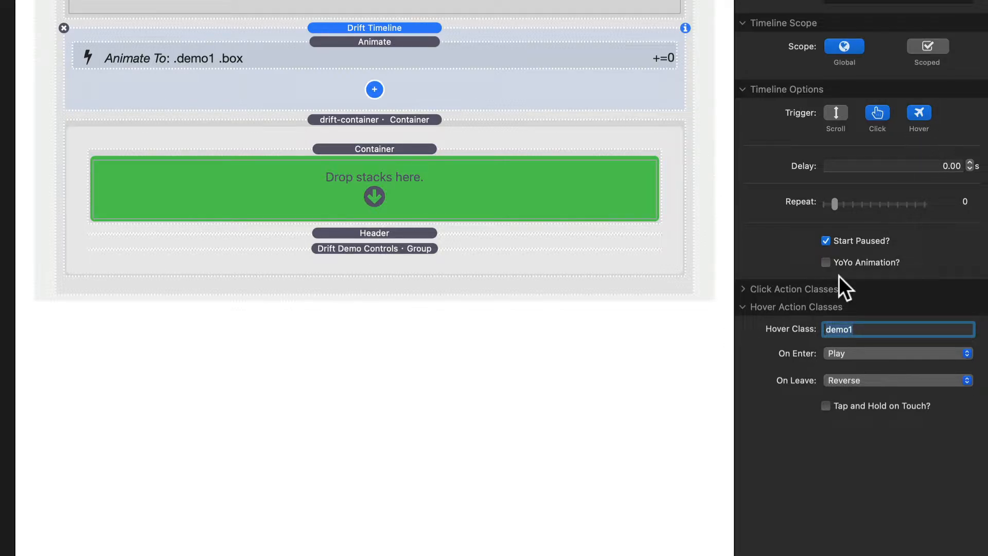
click(388, 51)
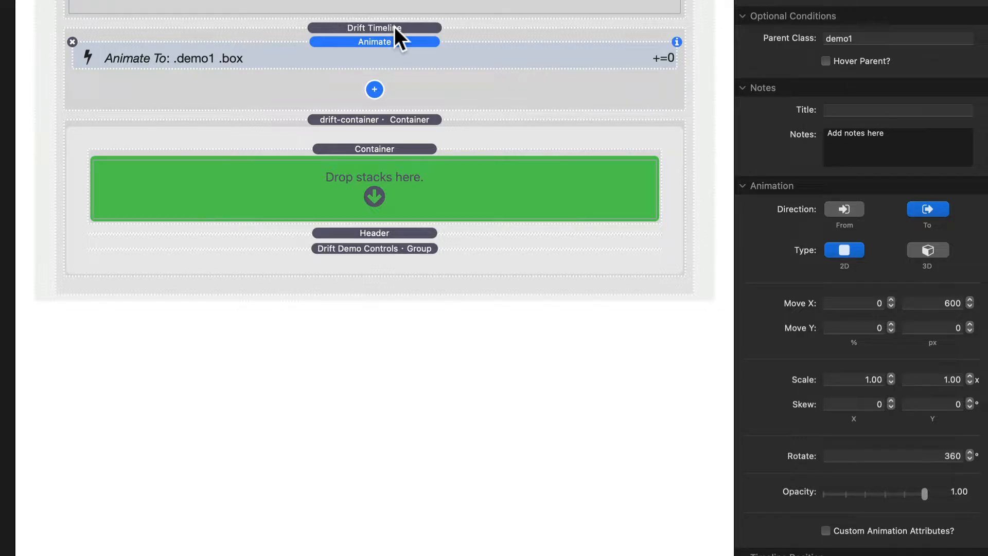
click(395, 27)
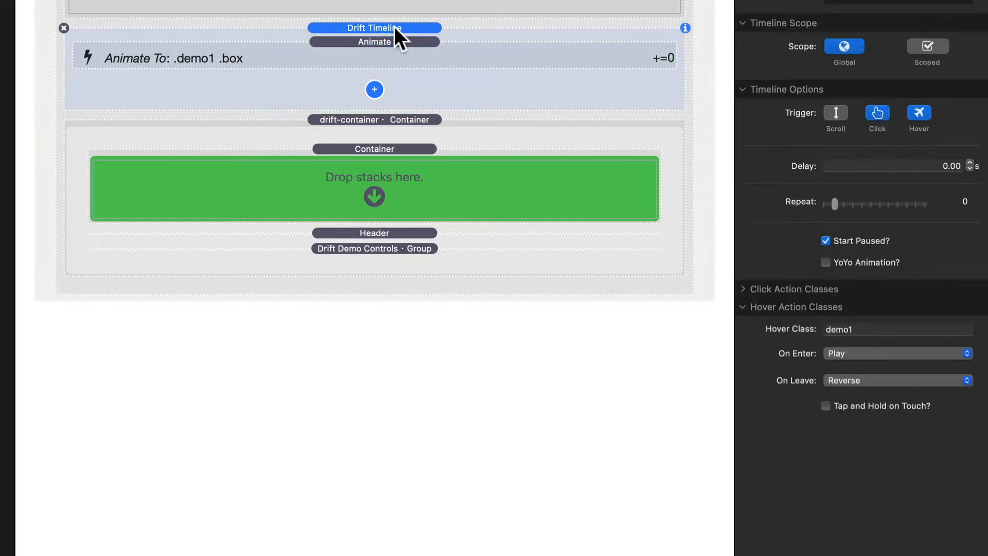
double_click(870, 329)
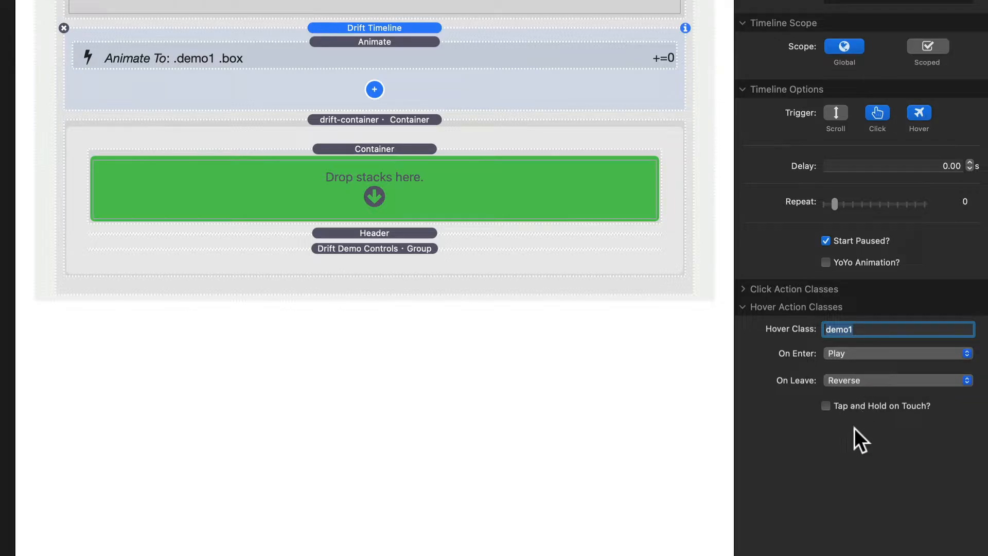
click(861, 354)
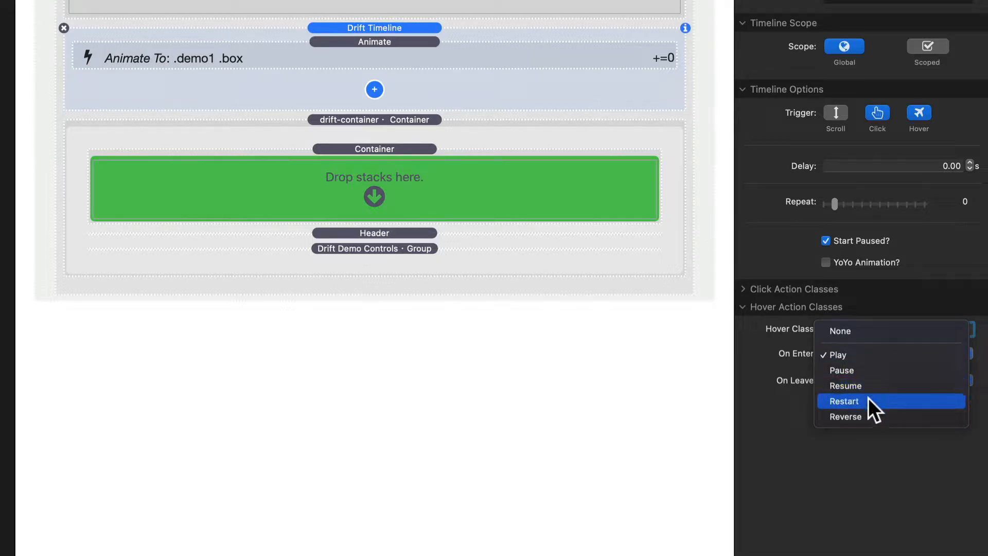
click(860, 356)
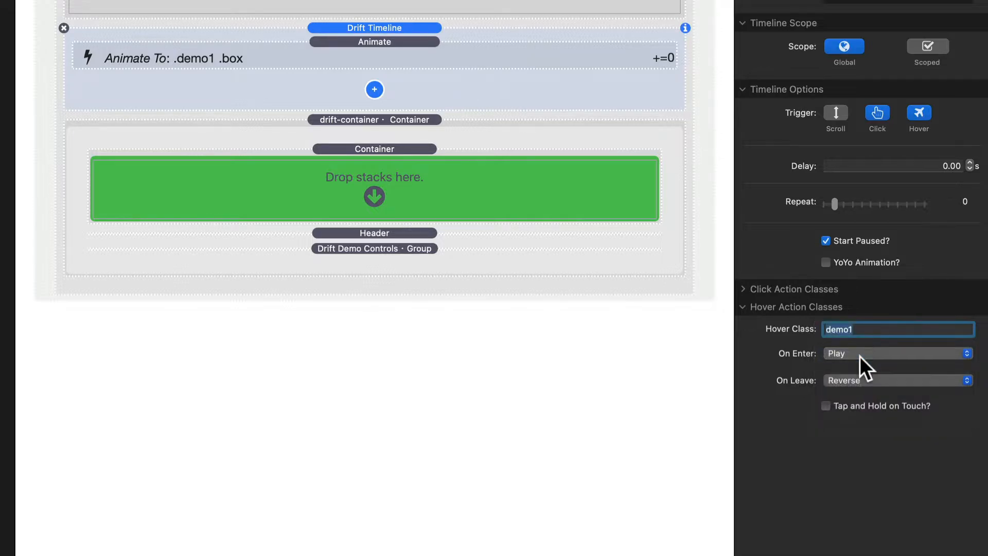
- Set the timeline's On Leave hover action to None
click(857, 380)
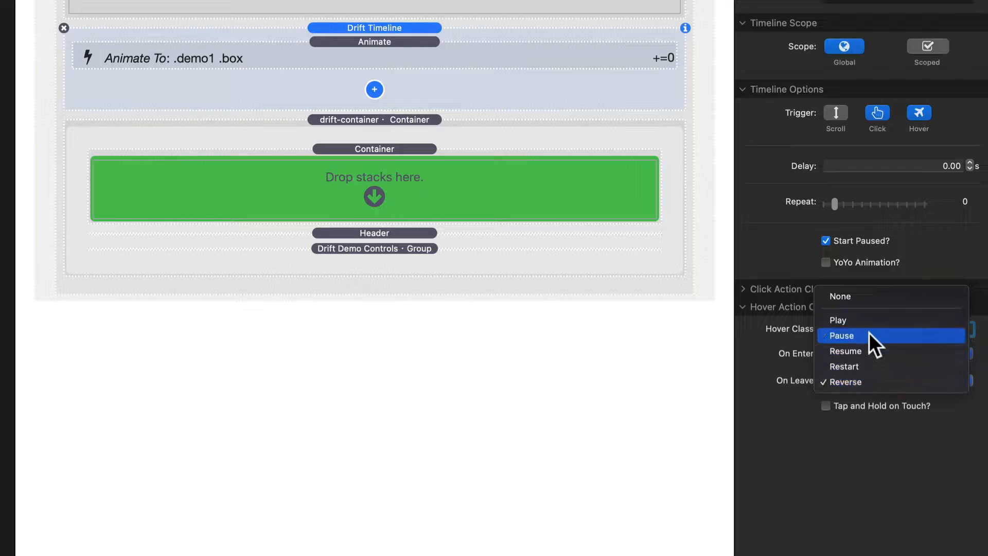
click(863, 299)
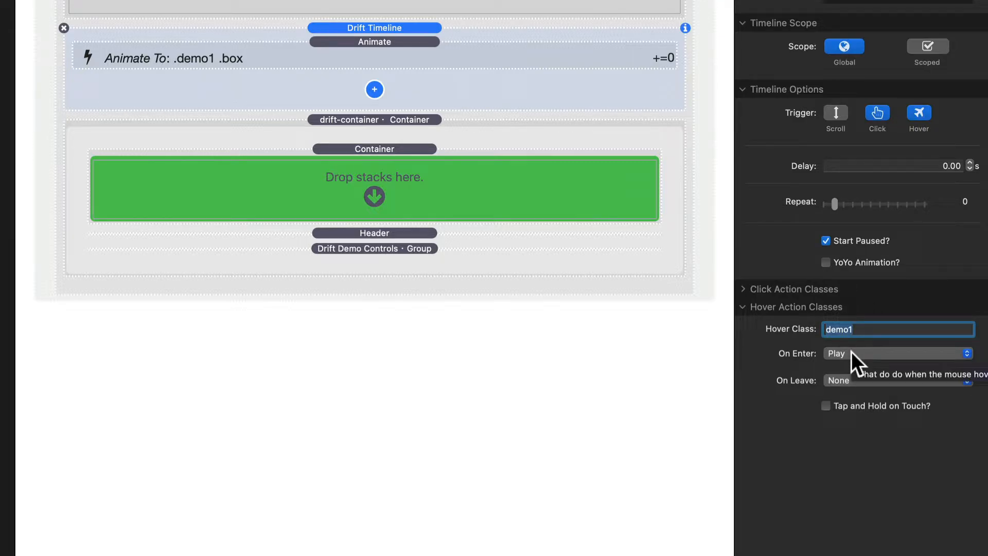
- Set the timeline's On Leave hover action to Reverse
click(842, 380)
click(840, 466)
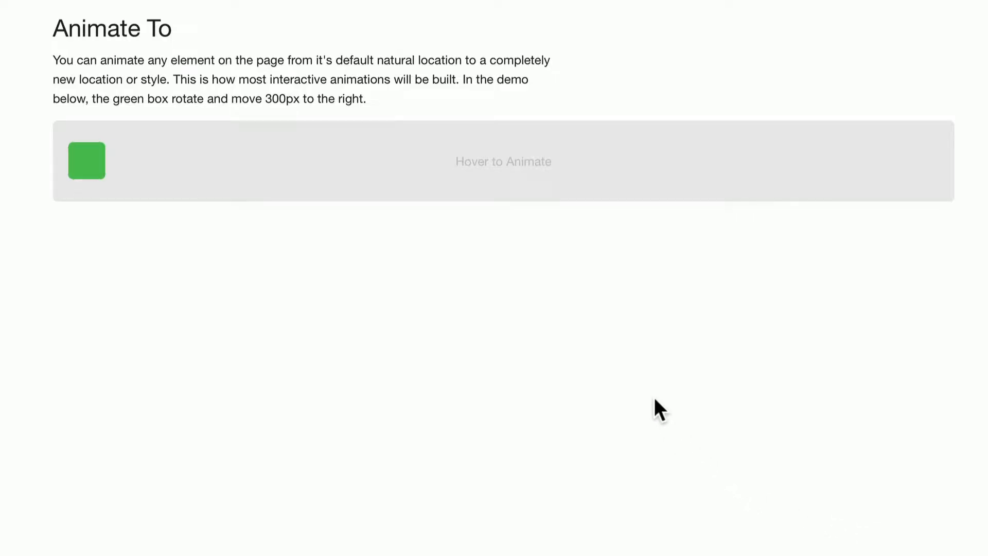
- Preview the page and test the green box animation with the demo's play, reset and end controls
mouse_move(518, 150)
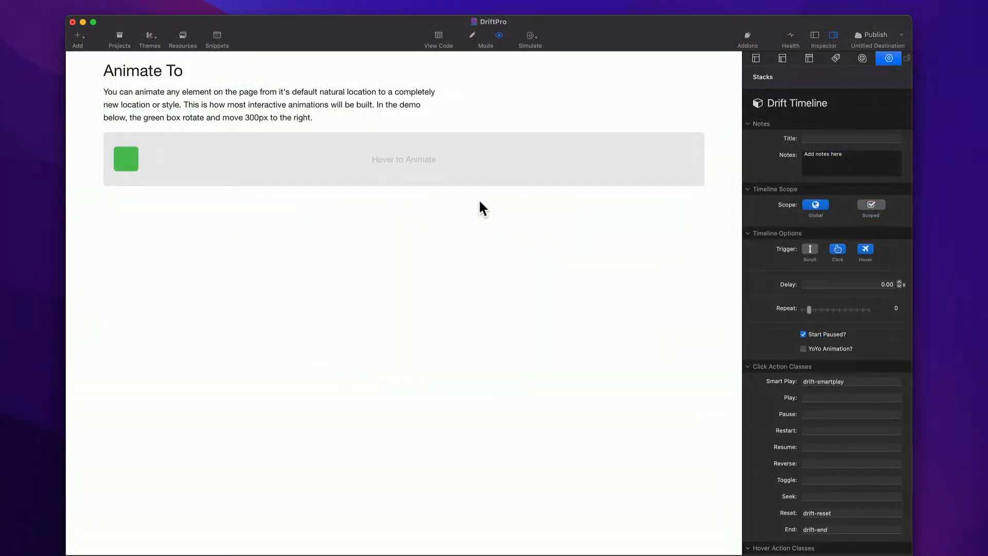
mouse_move(455, 174)
mouse_move(216, 163)
click(115, 142)
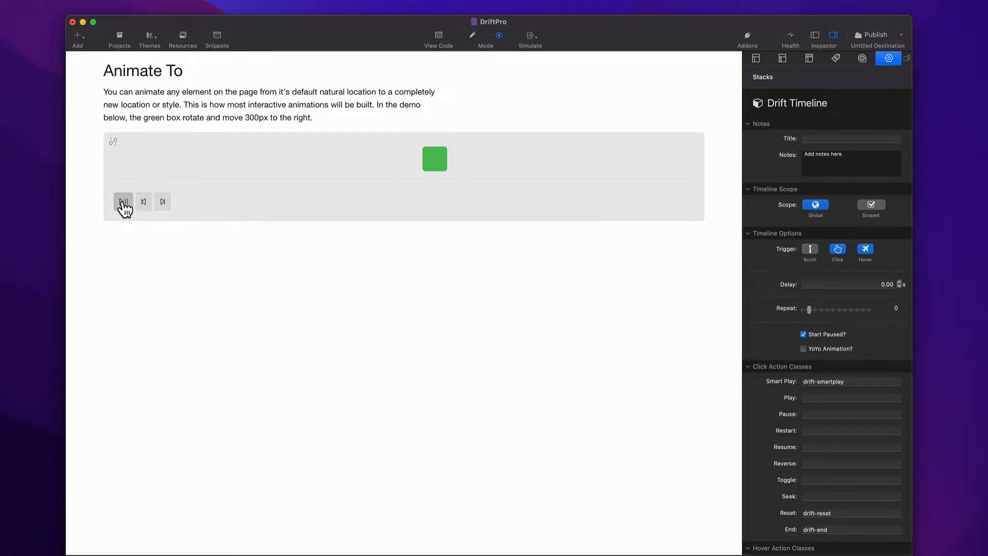
click(123, 202)
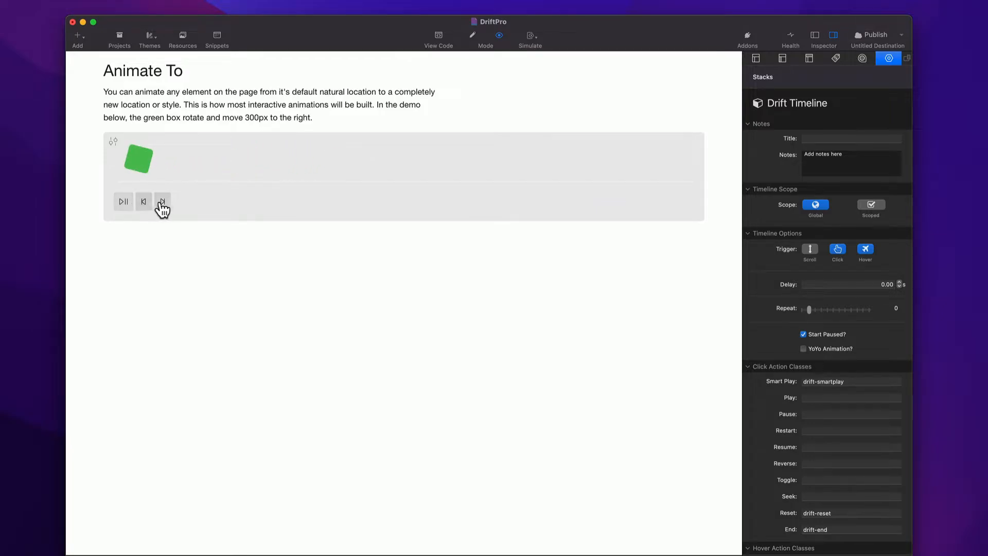
click(125, 208)
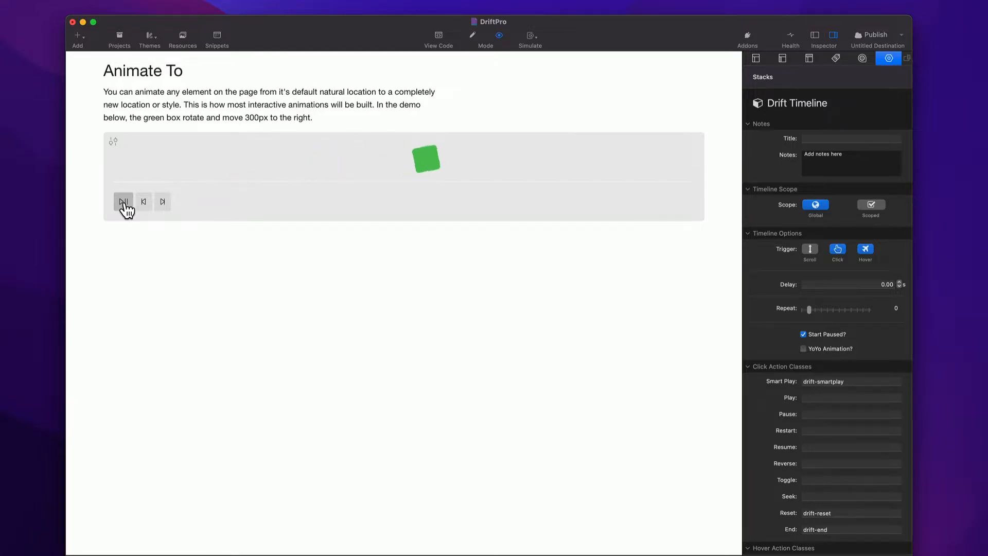
click(124, 204)
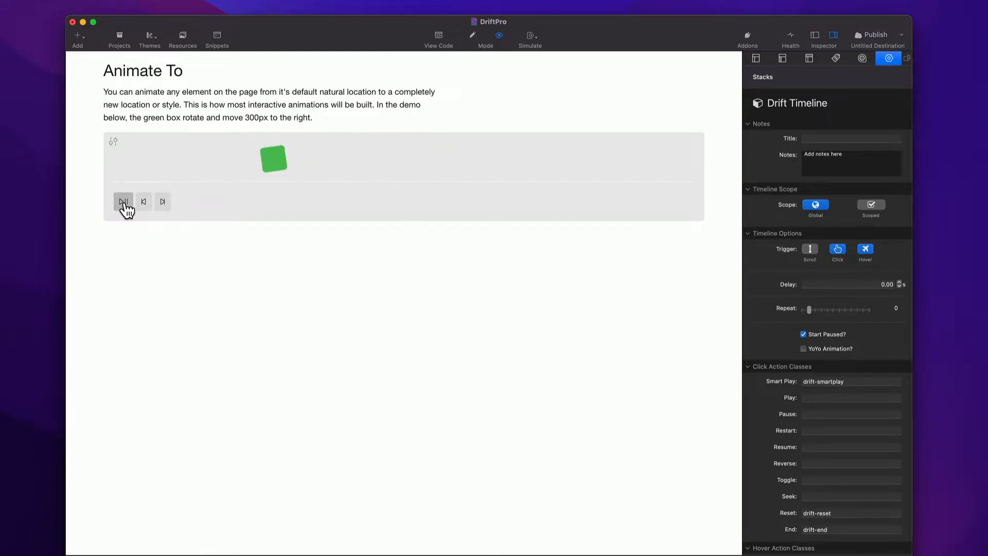
click(145, 203)
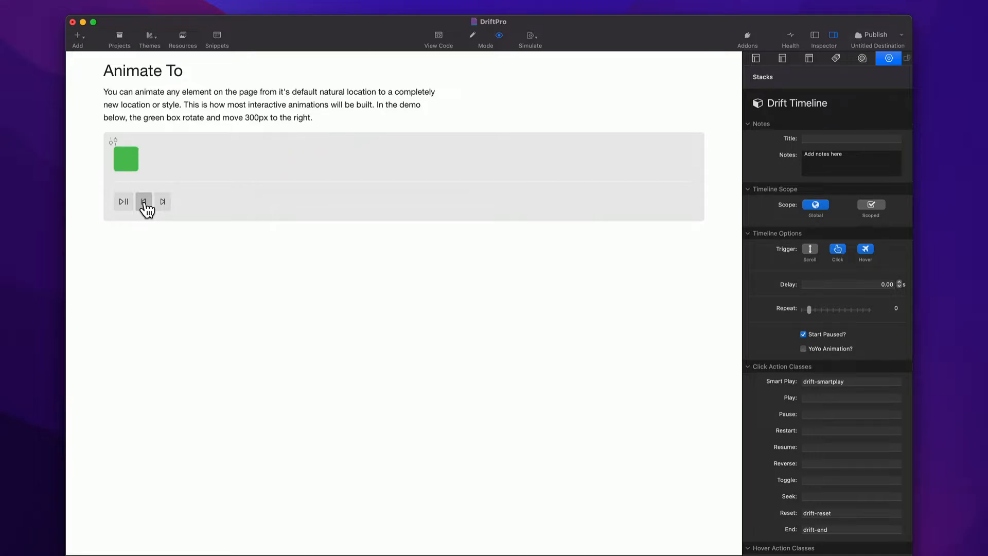
click(164, 202)
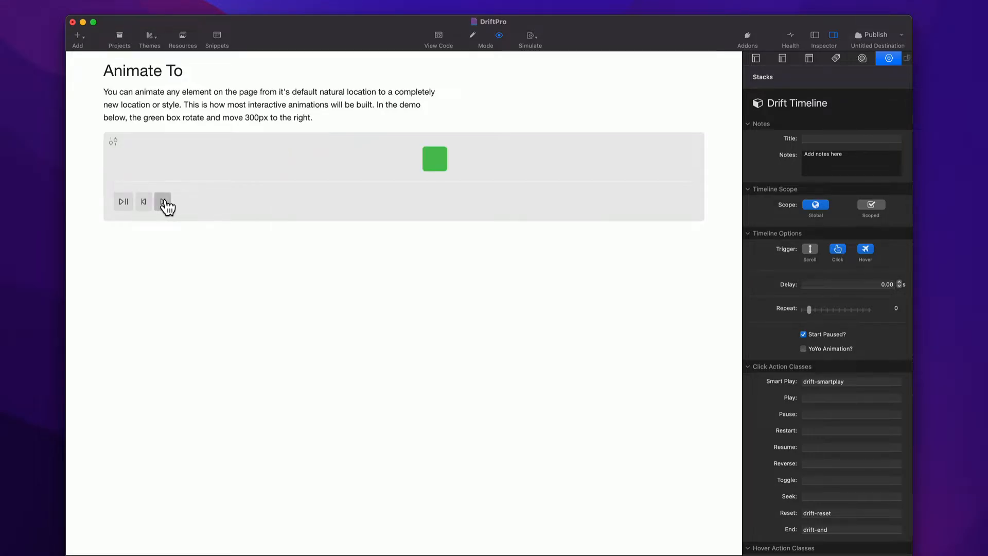
click(144, 203)
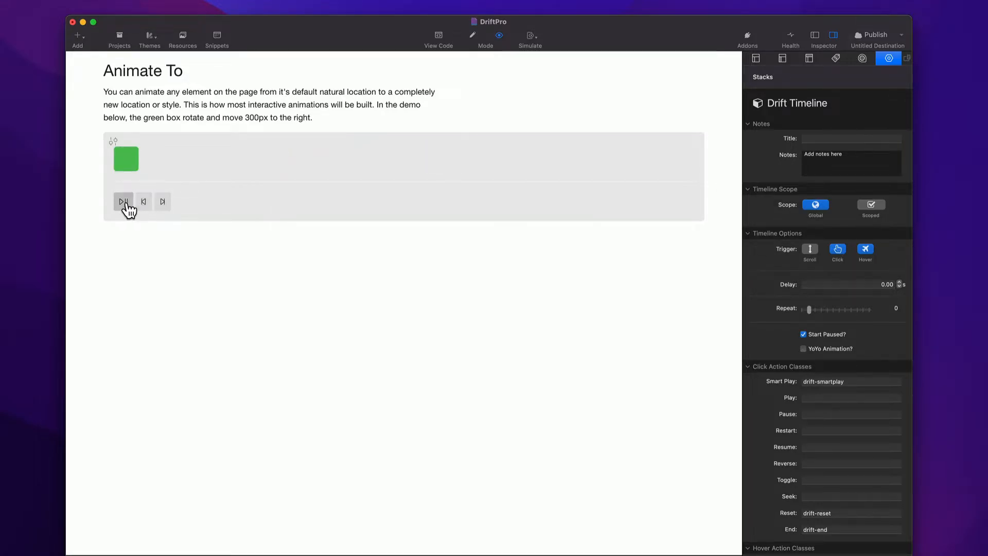
click(127, 205)
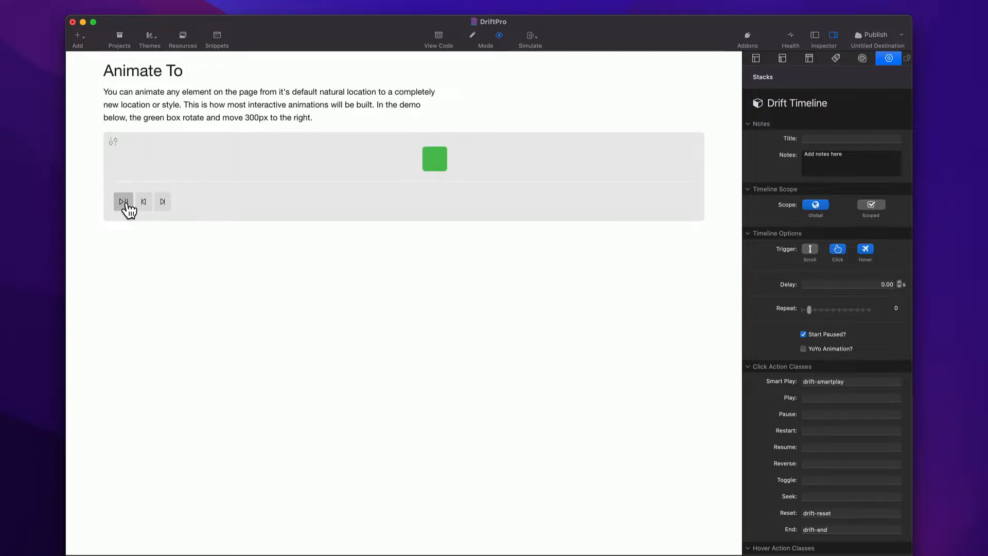
- Return to edit mode and review each field in the timeline's Click Action Classes section
key(super+r)
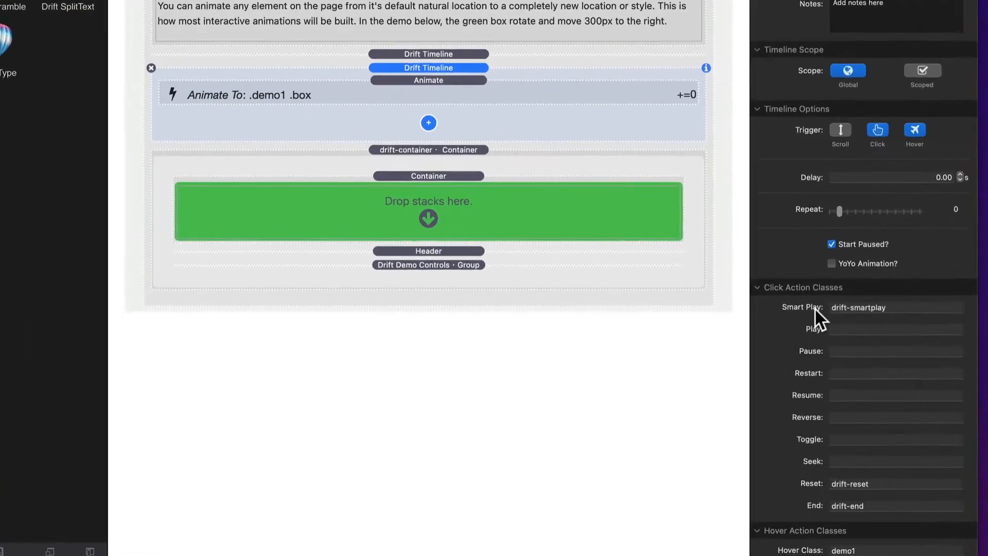
scroll(791, 382, down, 3)
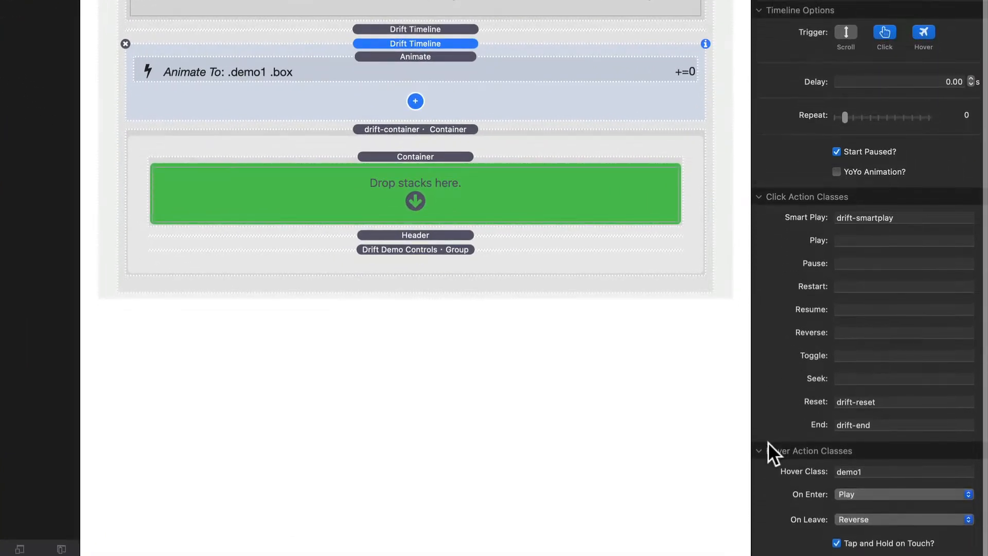
click(761, 450)
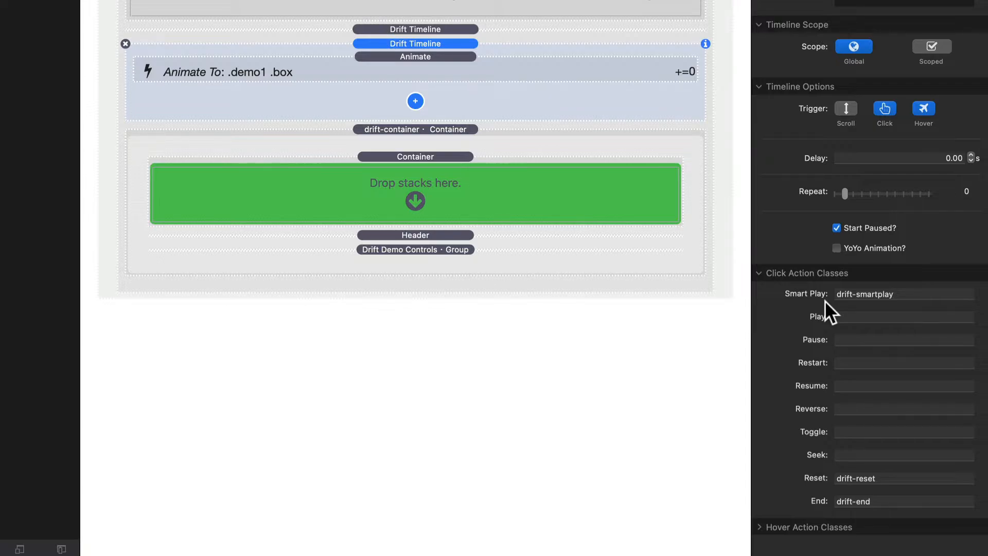
click(867, 320)
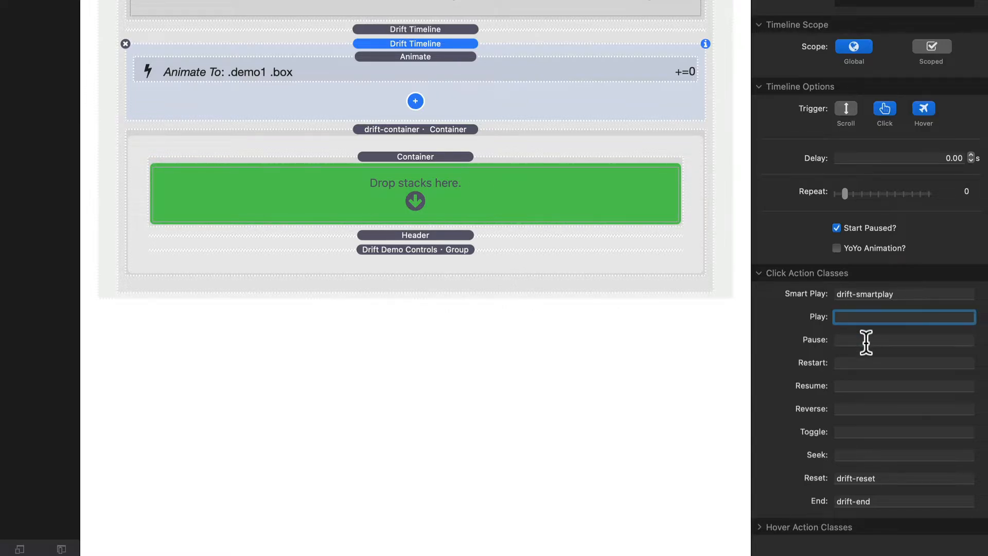
click(866, 343)
click(857, 363)
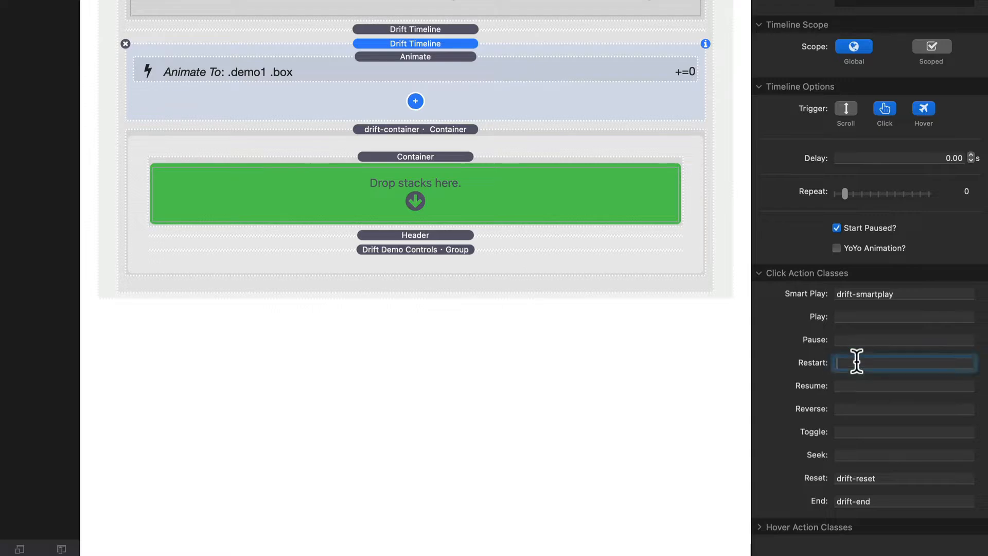
click(857, 386)
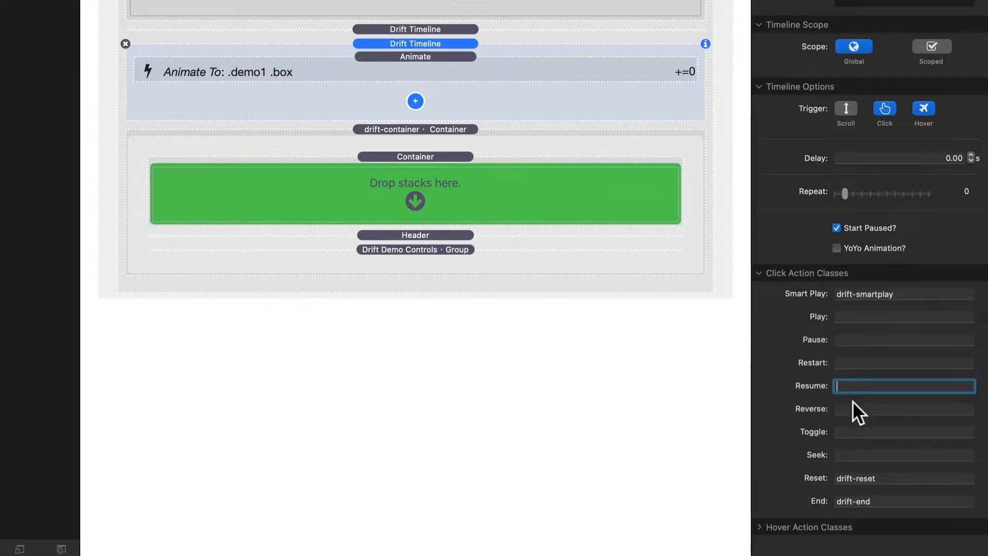
click(850, 408)
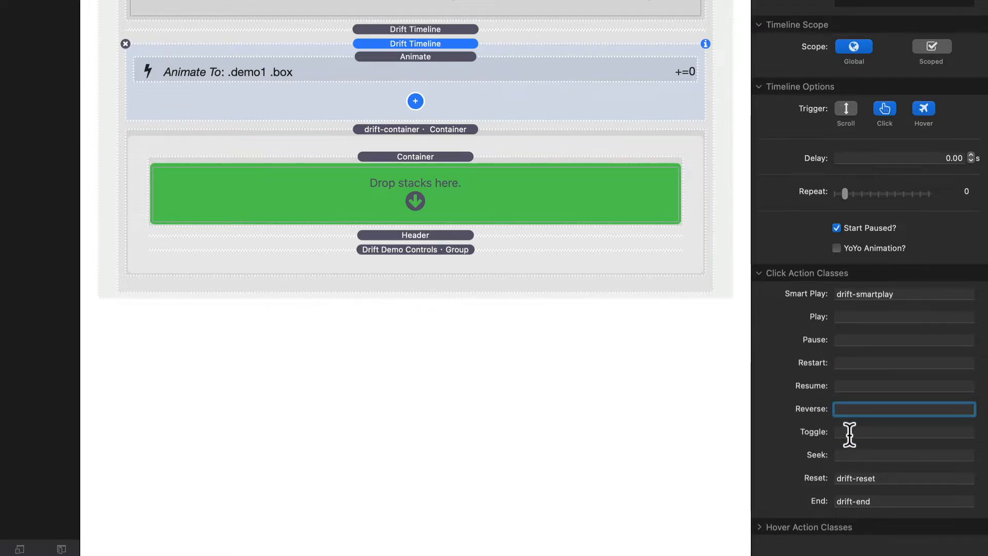
click(849, 432)
click(848, 456)
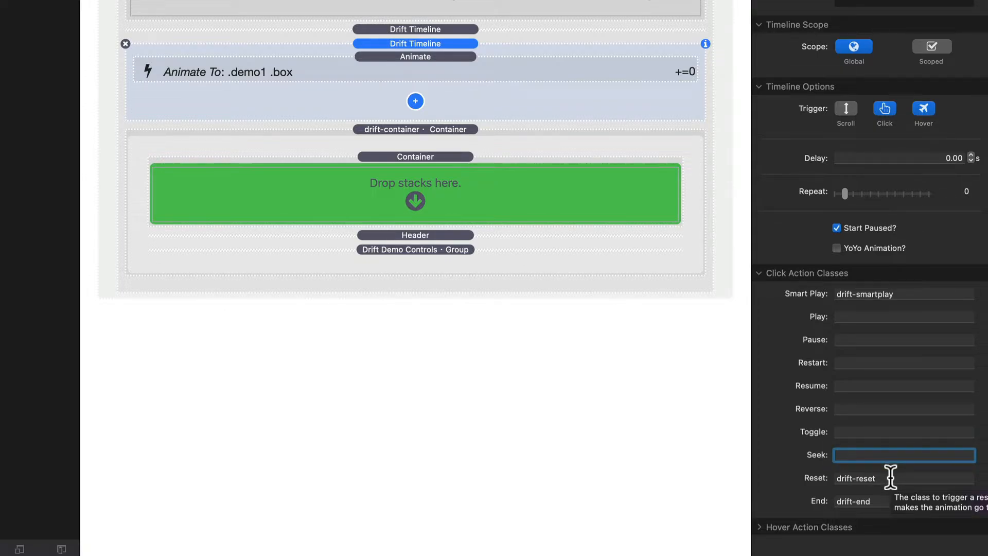
click(890, 478)
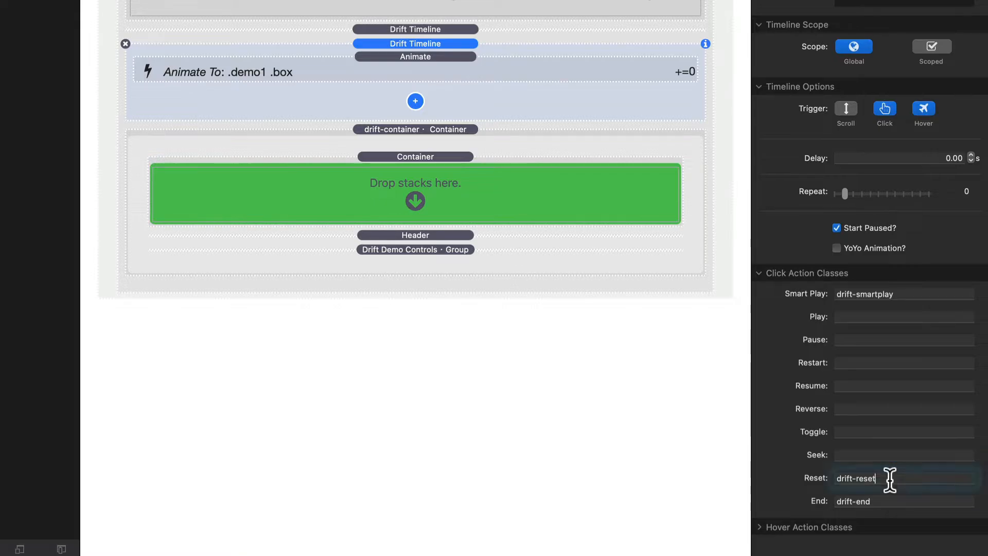
click(890, 501)
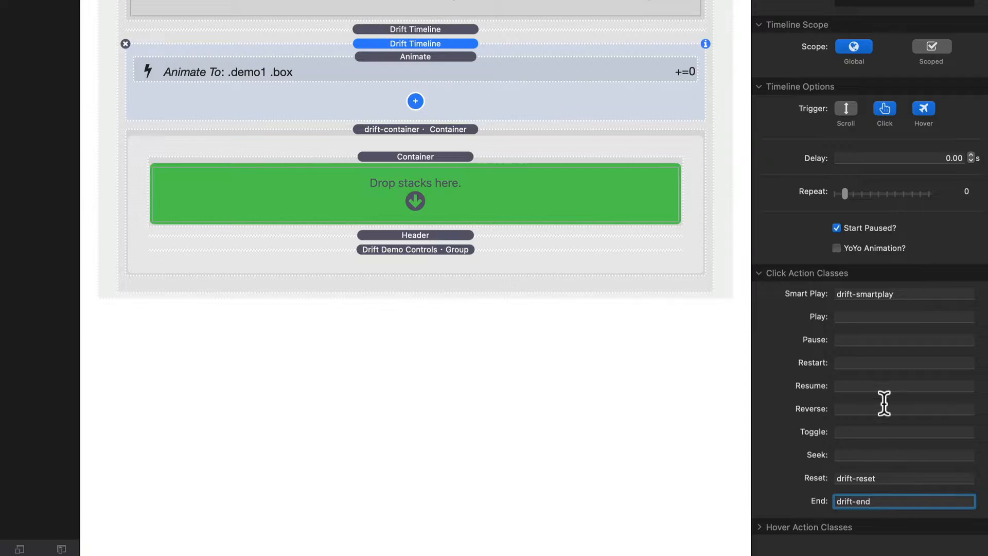
- Inspect the Drift Demo Controls buttons' custom classes against the timeline's click action class fields
click(906, 292)
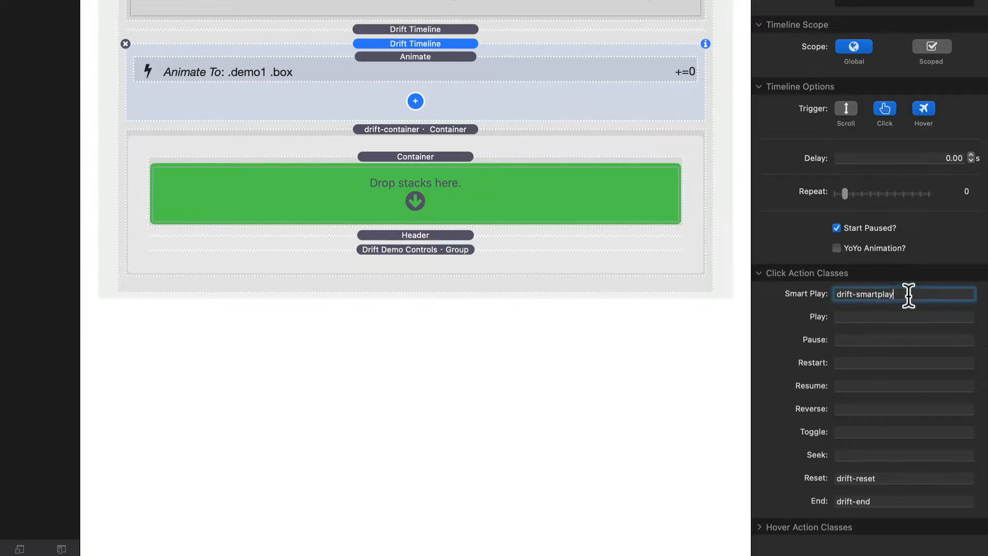
click(896, 479)
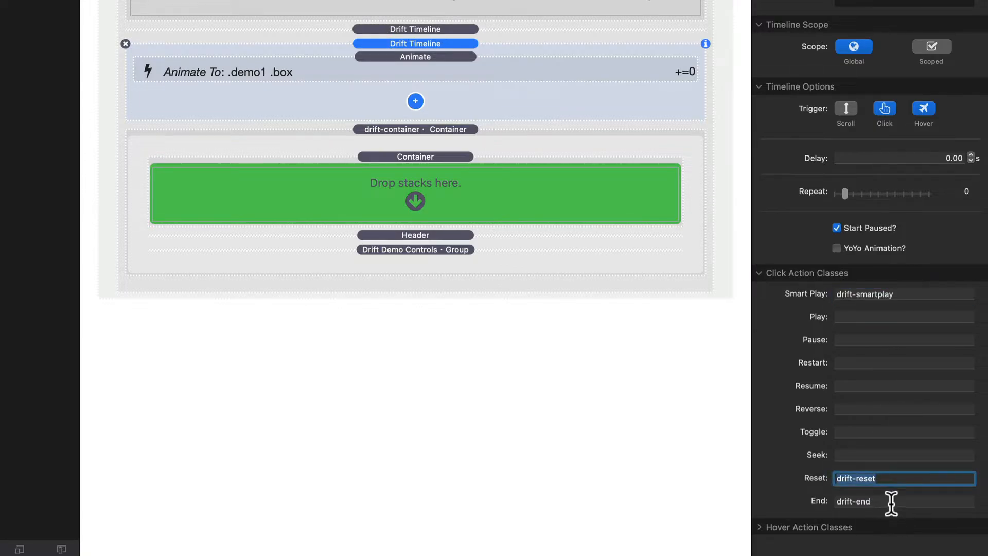
click(891, 502)
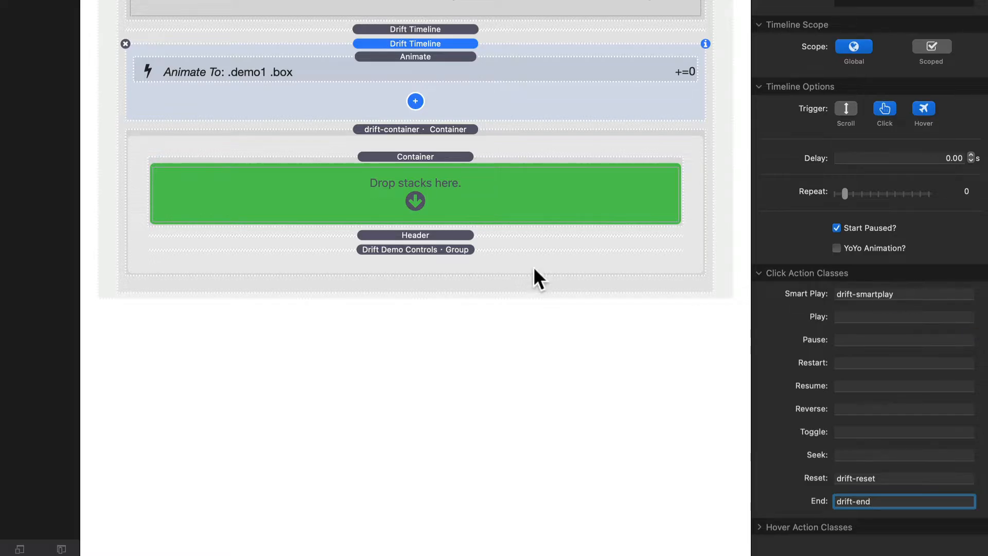
click(418, 249)
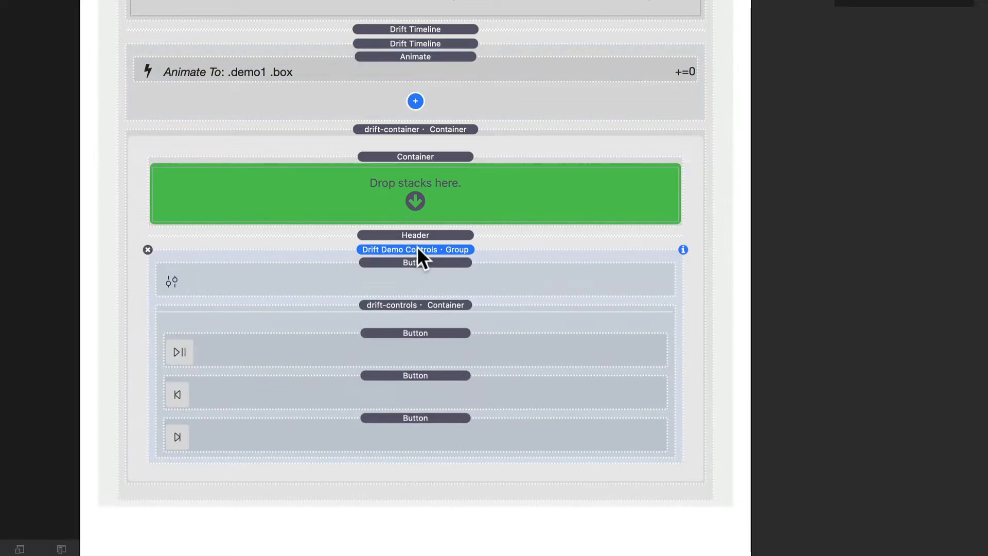
click(405, 330)
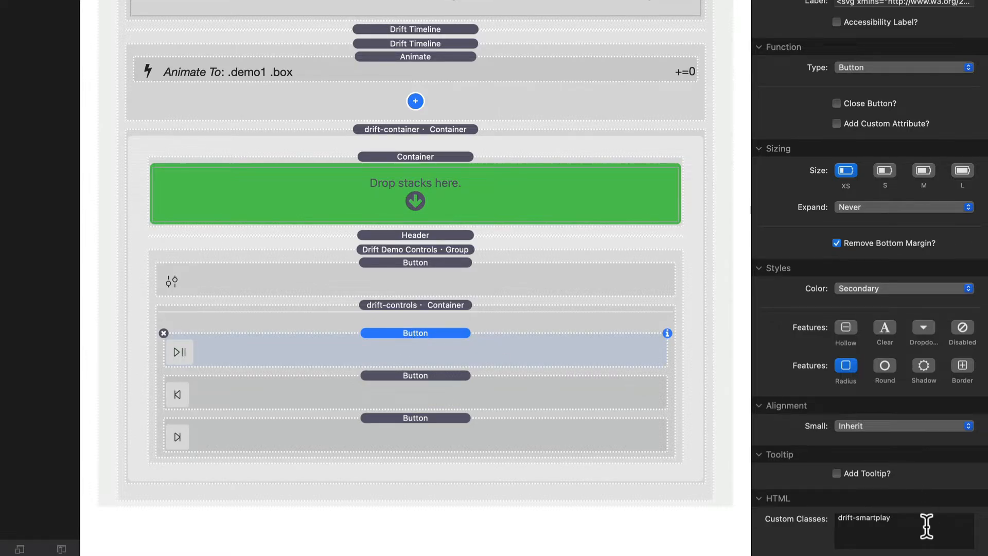
drag(926, 525, 738, 516)
click(470, 397)
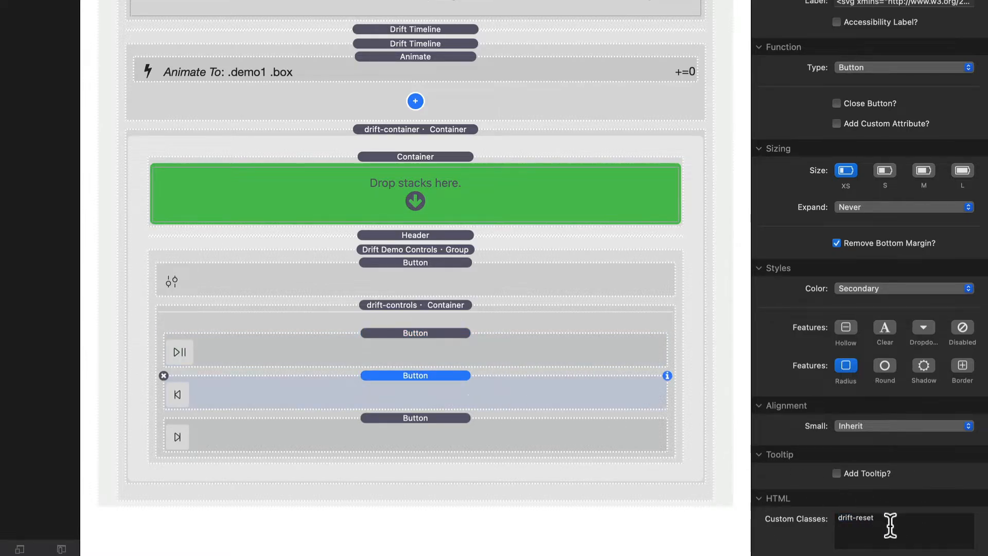
drag(890, 523, 717, 515)
- Re-check each control button's custom class and the timeline's Smart Play class
click(409, 343)
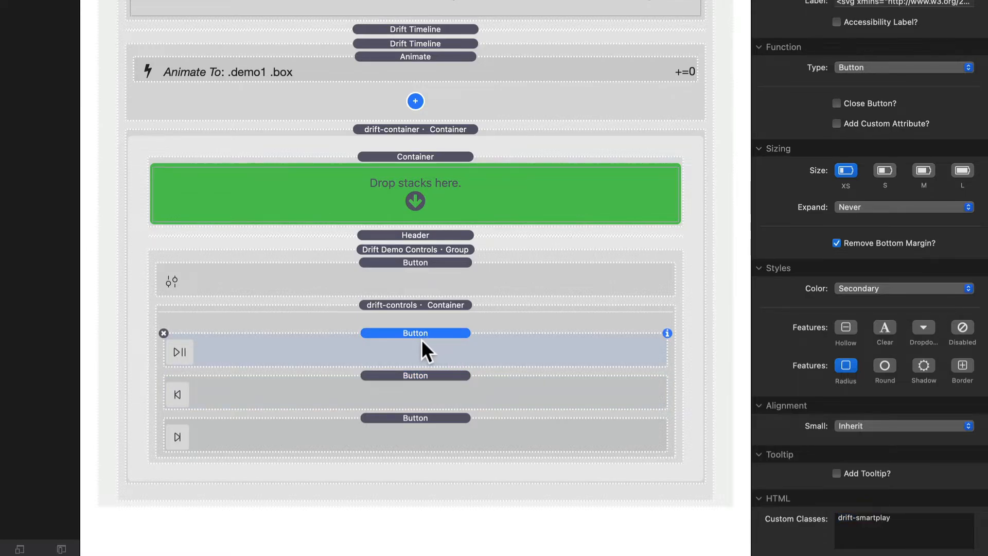
drag(938, 526, 763, 518)
click(414, 379)
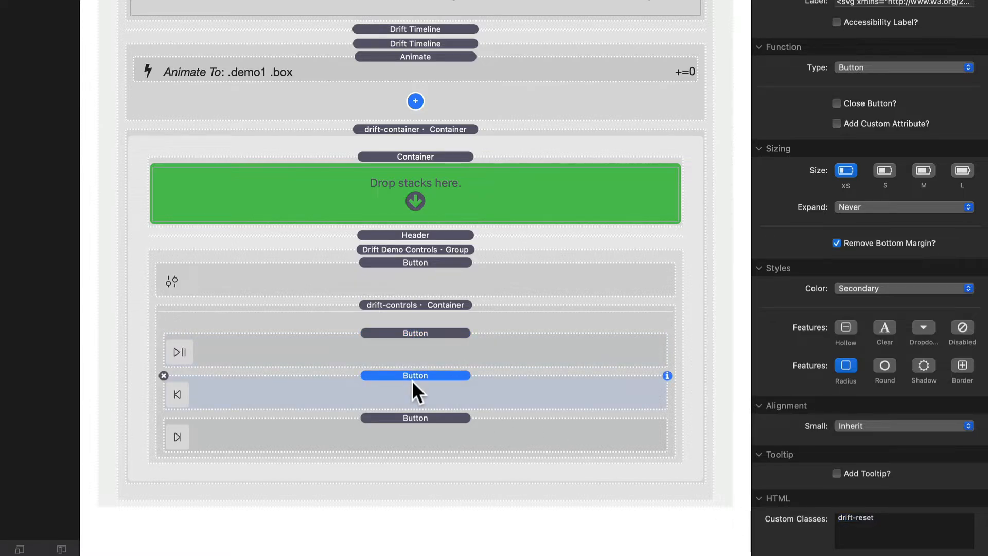
click(418, 424)
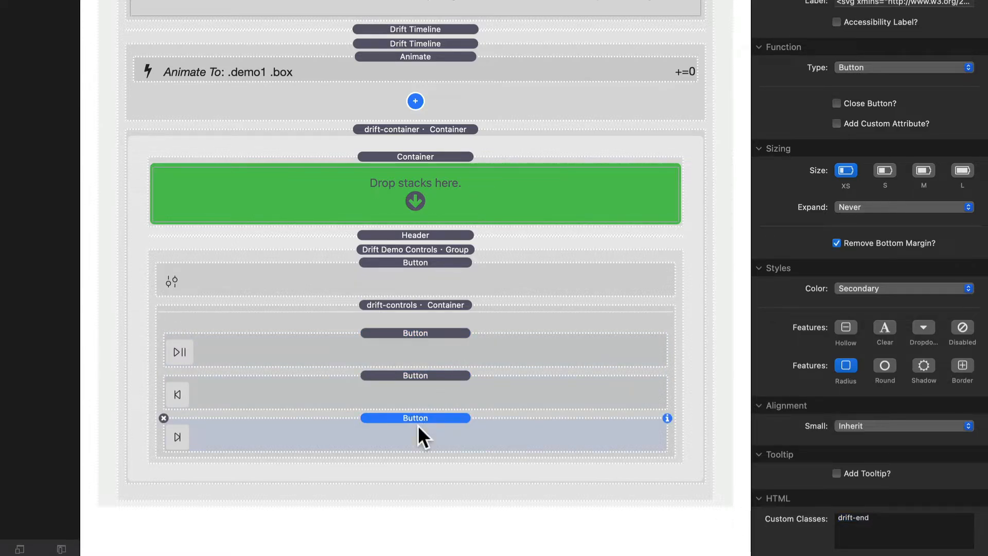
click(409, 246)
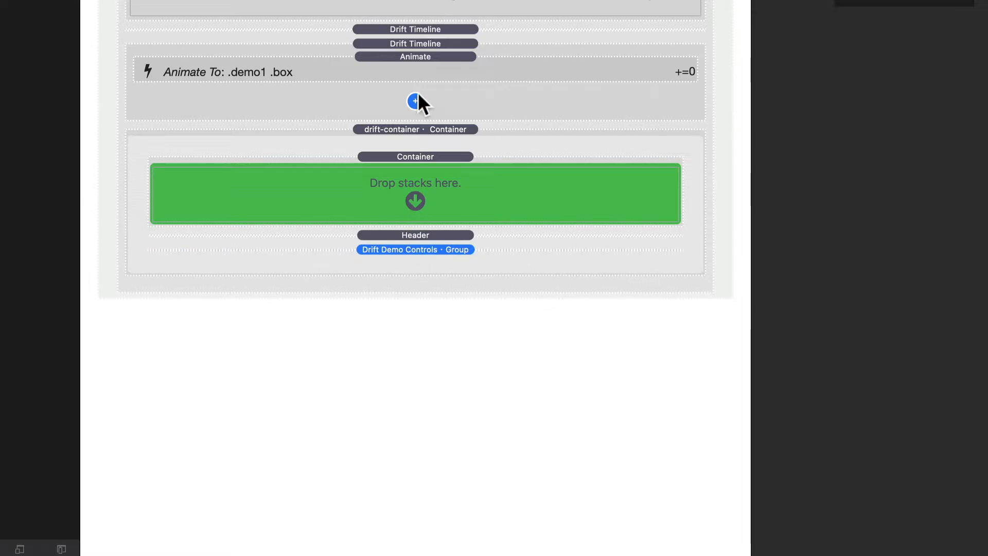
click(480, 84)
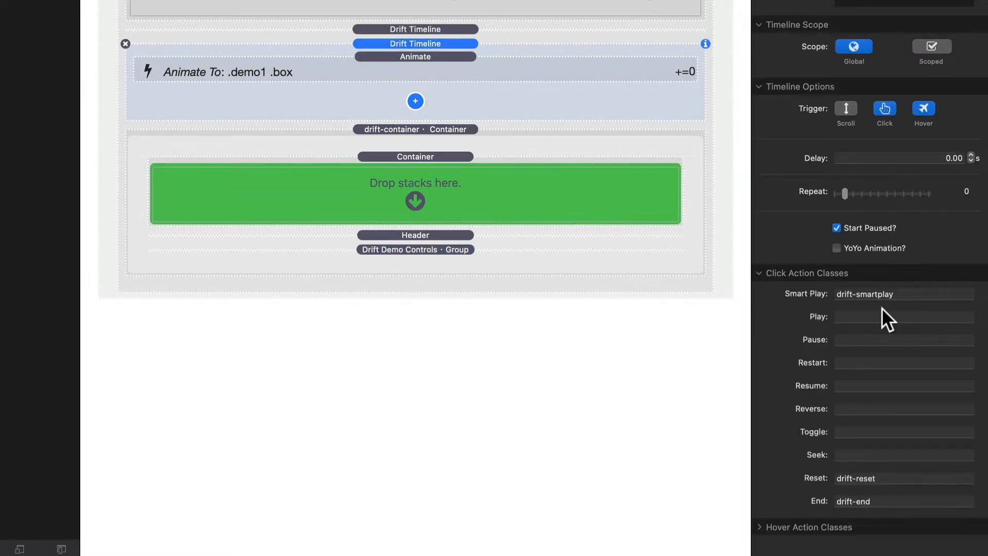
drag(925, 293, 821, 289)
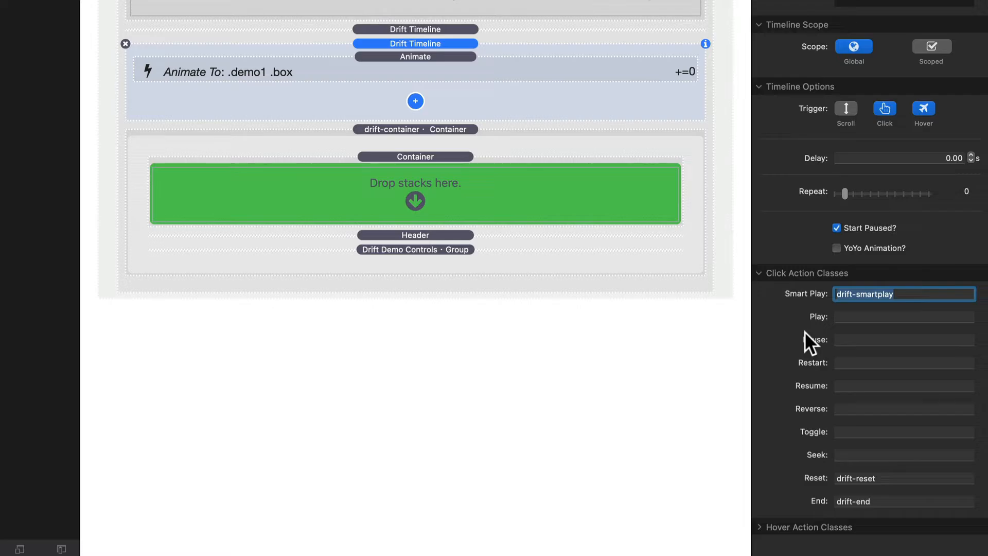
- Examine the .drift-controls timeline, preview the page and toggle the demo controls panel open and closed
click(424, 29)
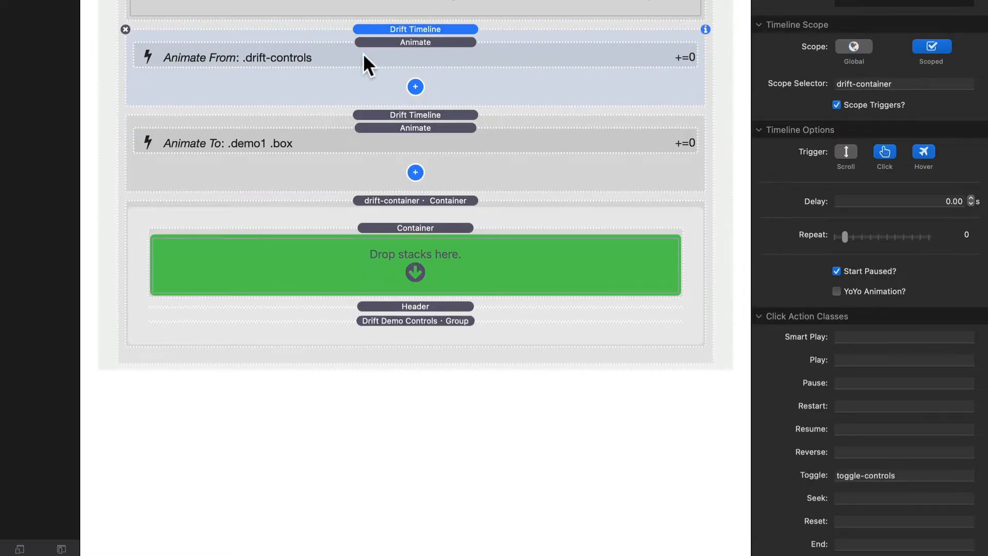
click(363, 54)
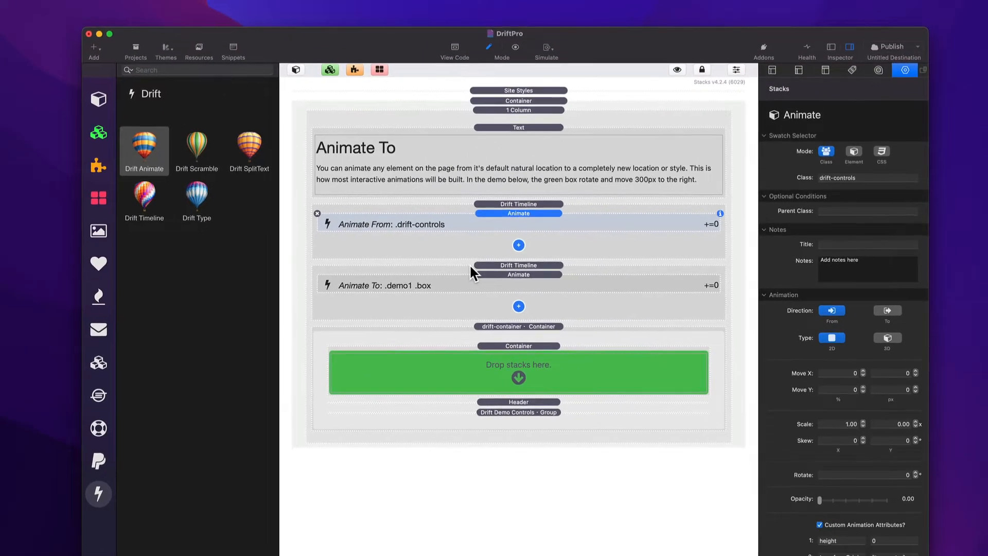
key(super+r)
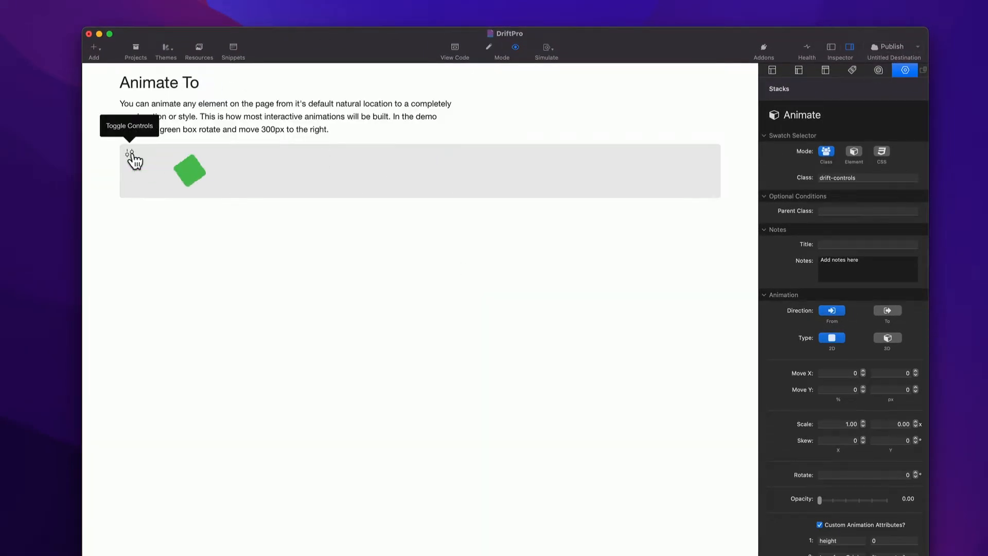
click(130, 153)
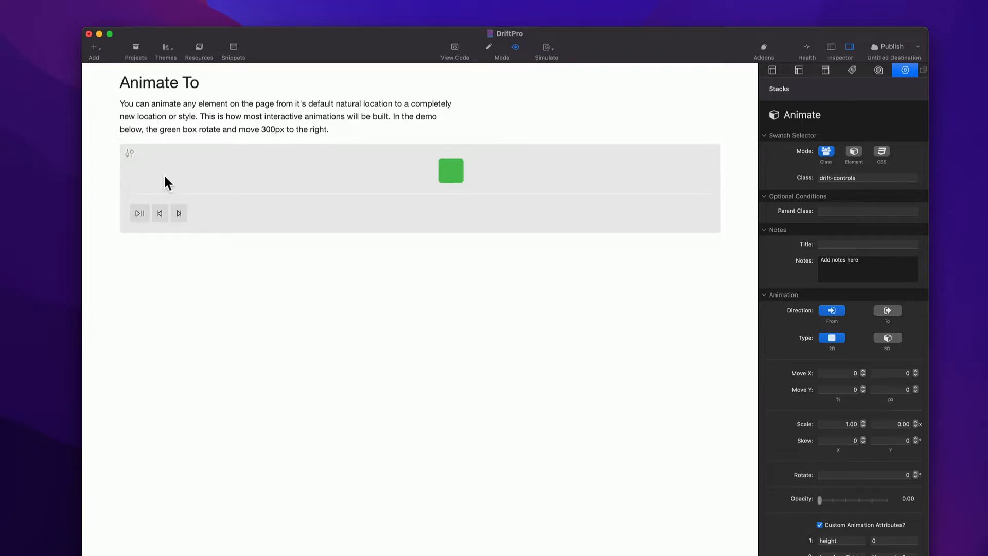
click(131, 154)
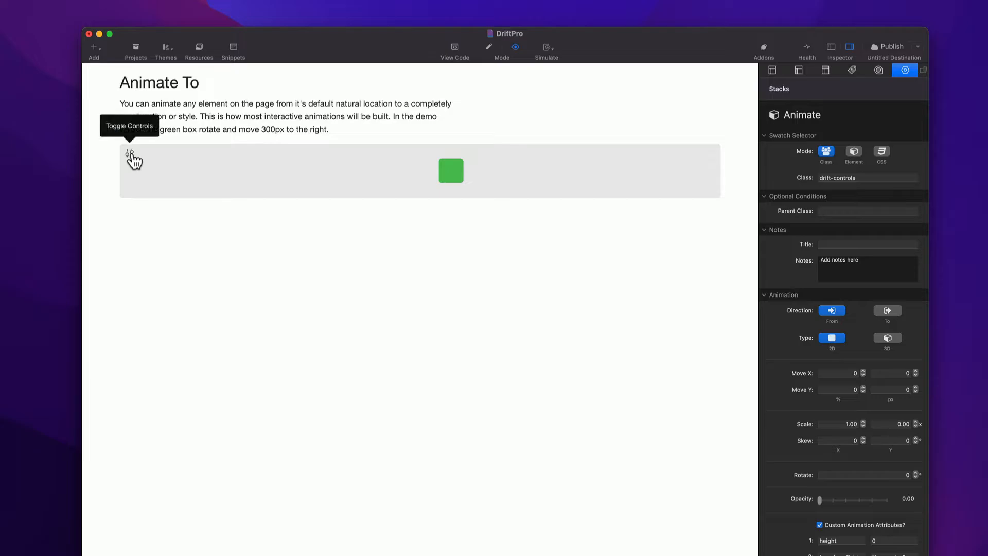
click(130, 155)
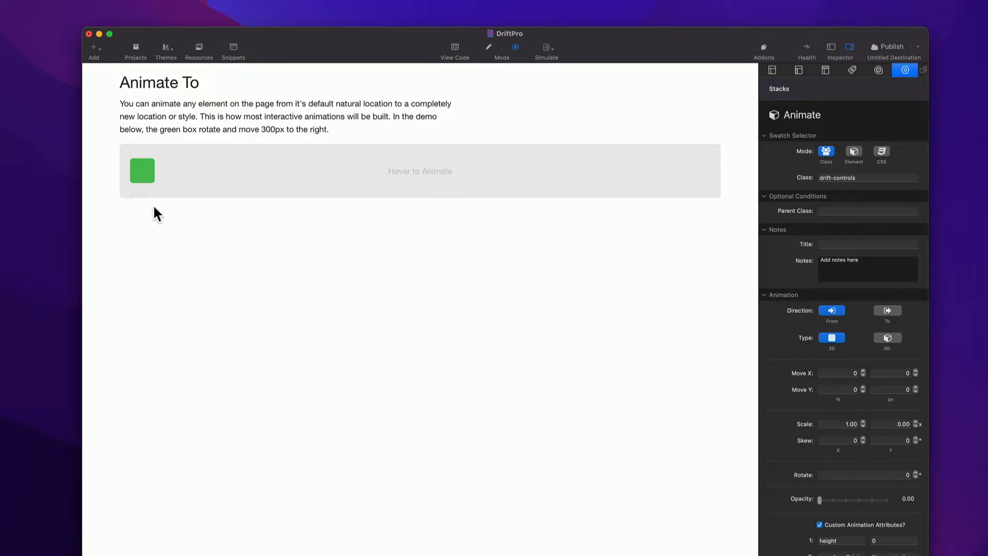
mouse_move(153, 184)
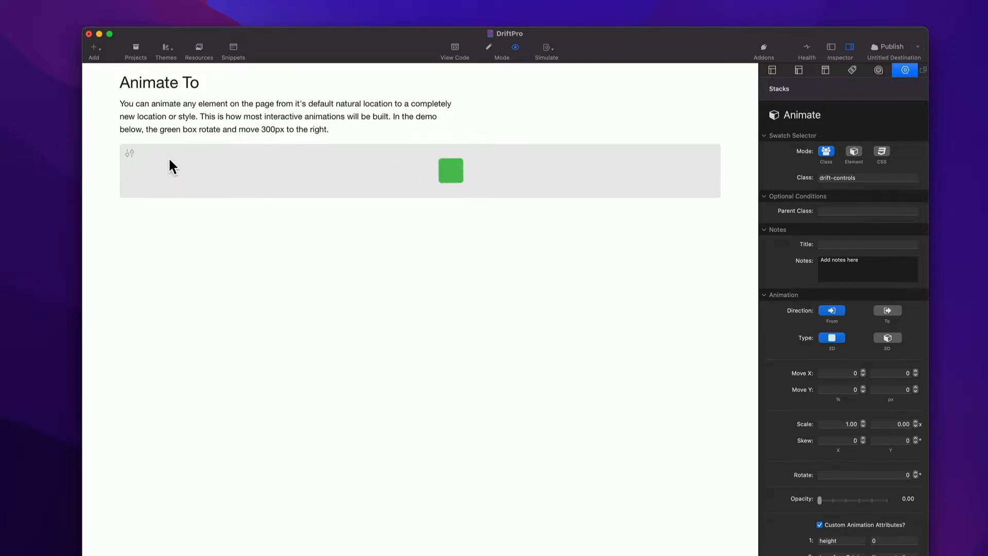
key(super+r)
- Examine the scroll-triggered timeline's options and its demo1 trigger selector
click(518, 205)
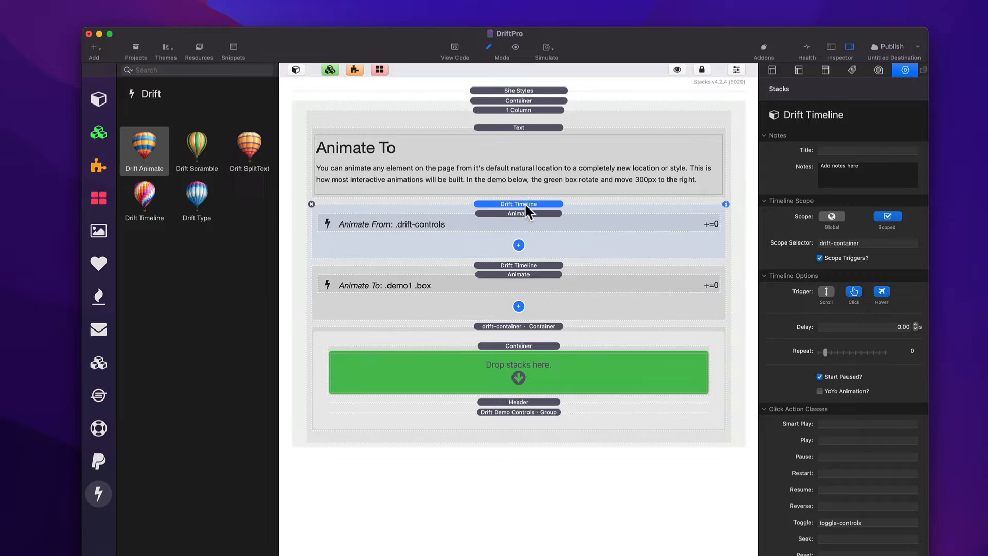
click(519, 90)
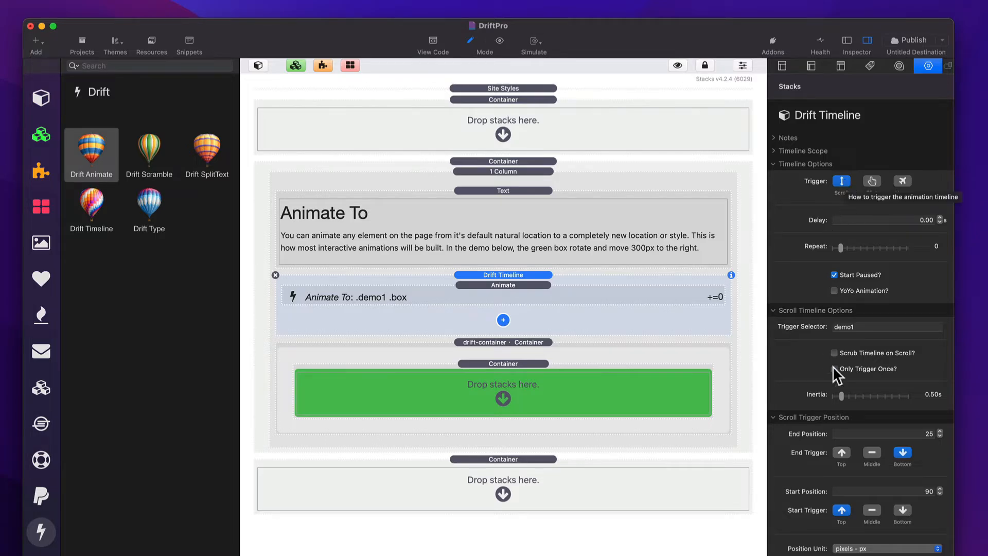
scroll(833, 366, down, 3)
scroll(833, 366, up, 1)
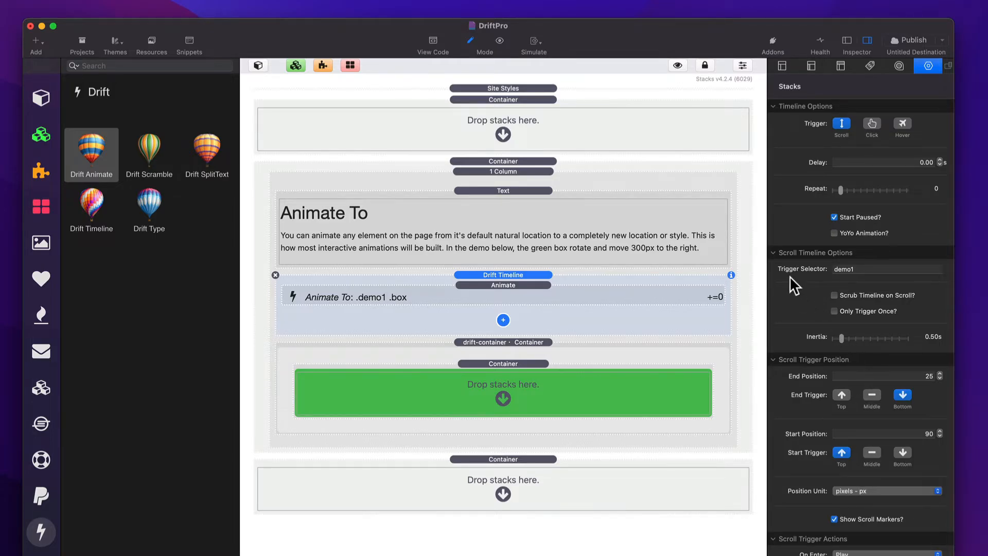
double_click(862, 268)
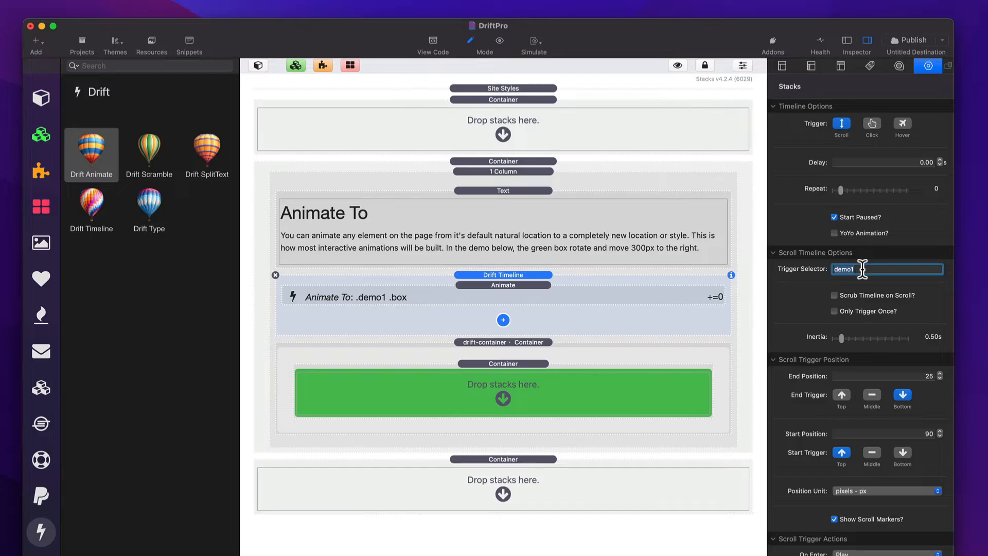
click(863, 268)
- Inspect the containers' custom classes and compare the drift-container demo1 class with the trigger selector
click(565, 354)
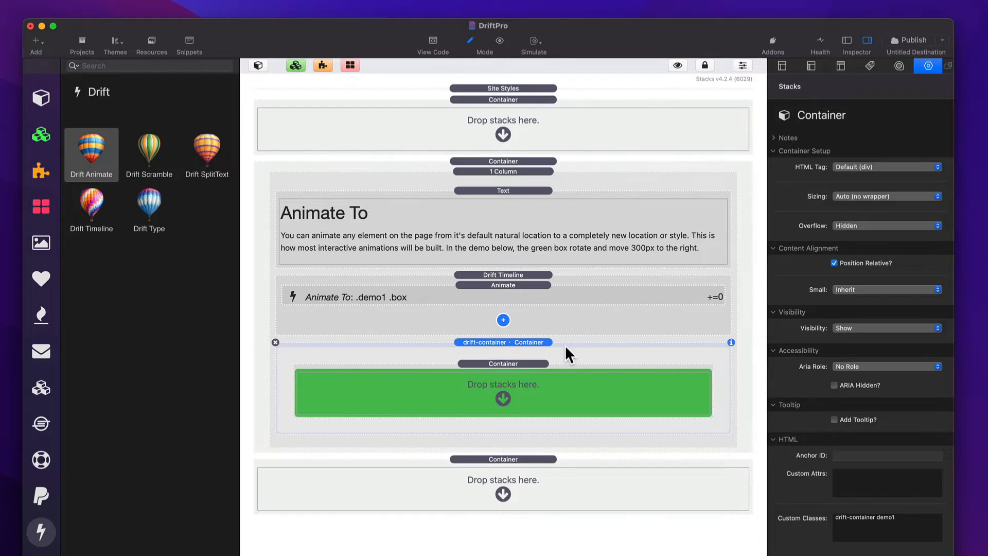
click(515, 364)
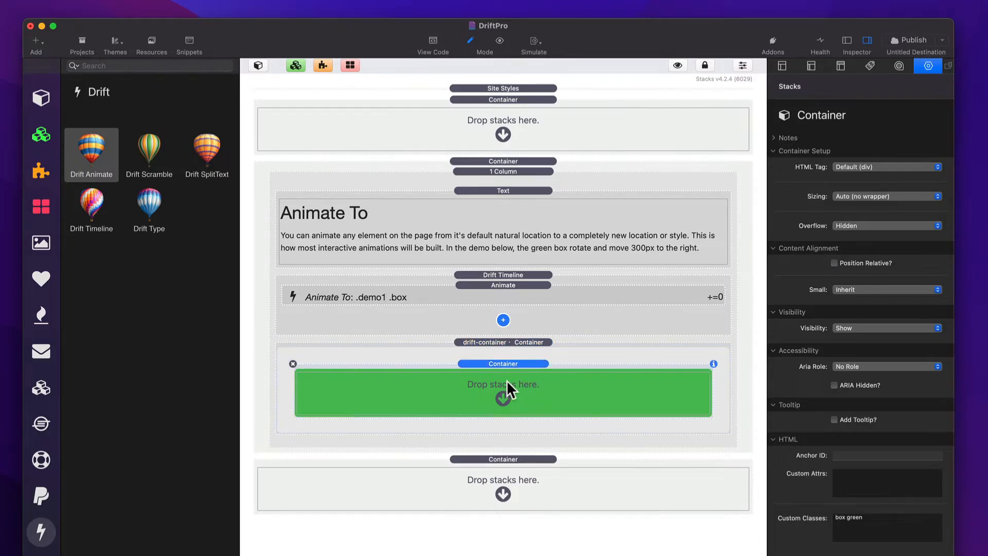
click(540, 343)
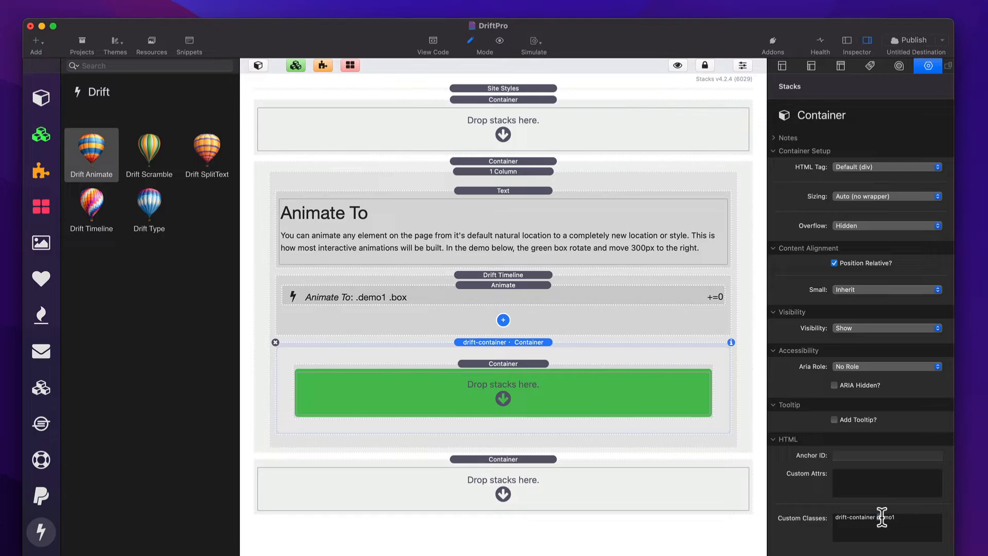
drag(877, 517, 922, 517)
click(544, 349)
click(533, 319)
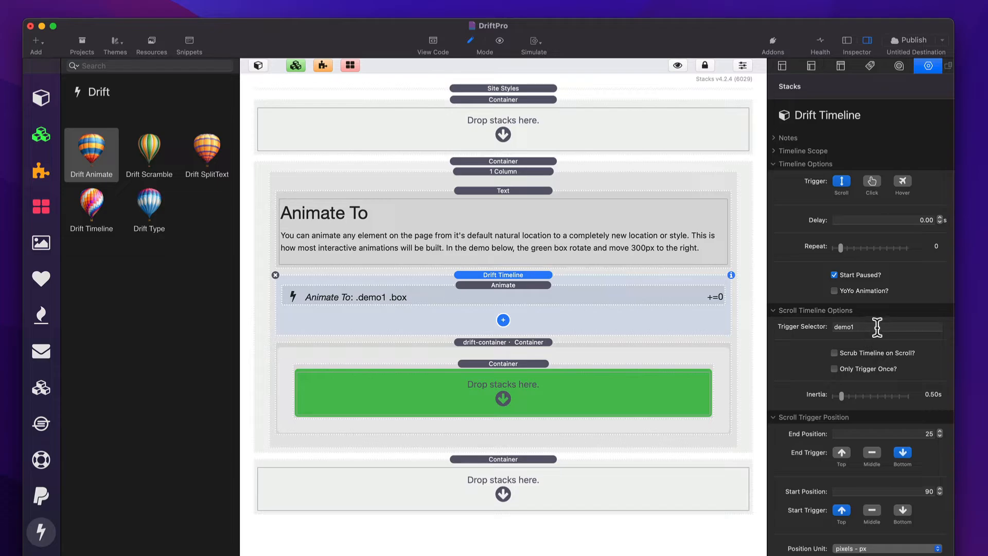
click(875, 327)
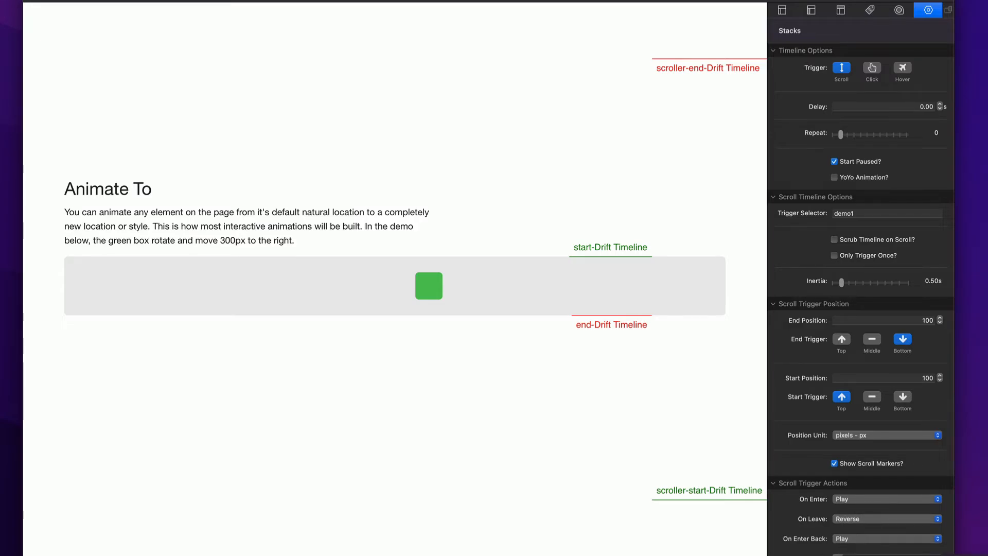
- Preview the page and scroll up and down to test the scroll-triggered green box animation
scroll(630, 394, up, 10)
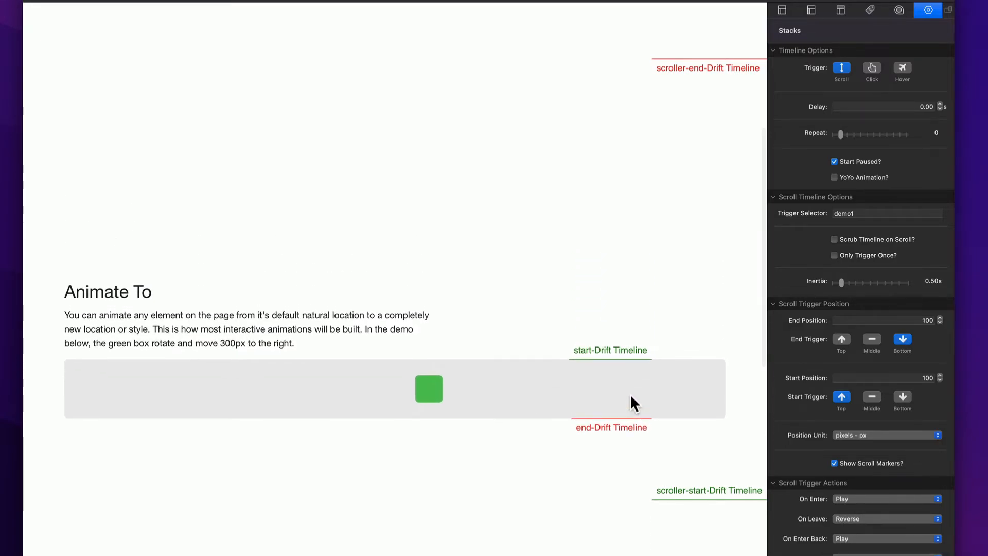
scroll(630, 394, up, 3)
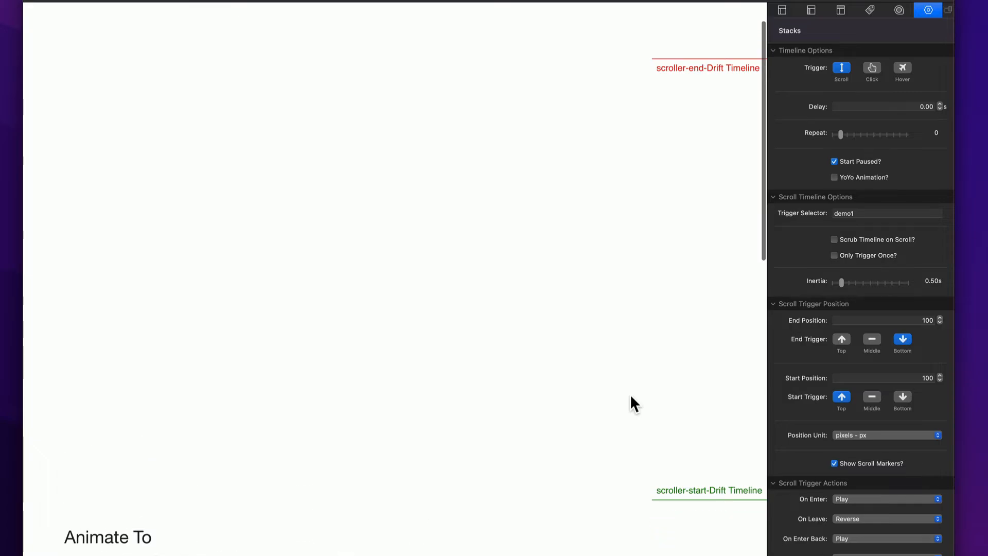
scroll(631, 397, down, 3)
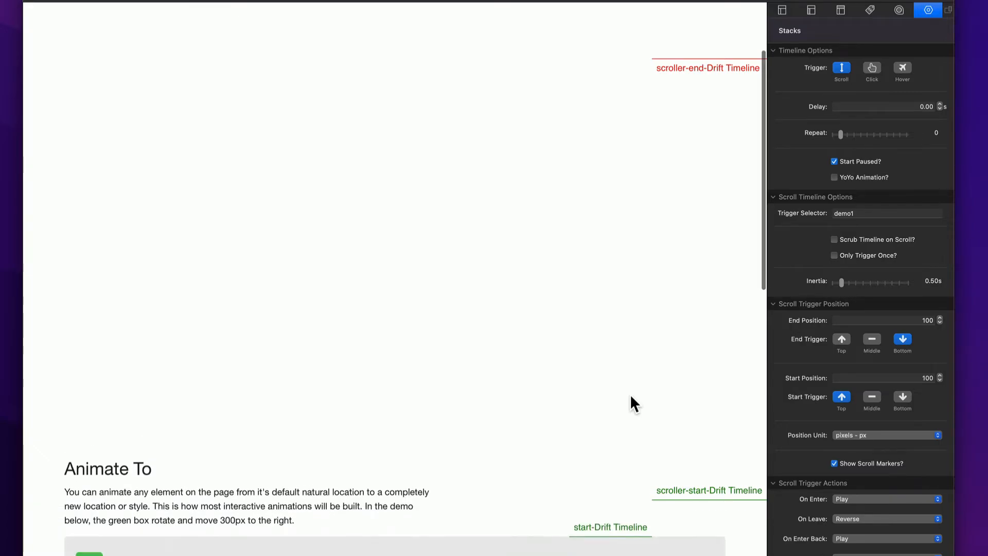
scroll(629, 397, down, 1)
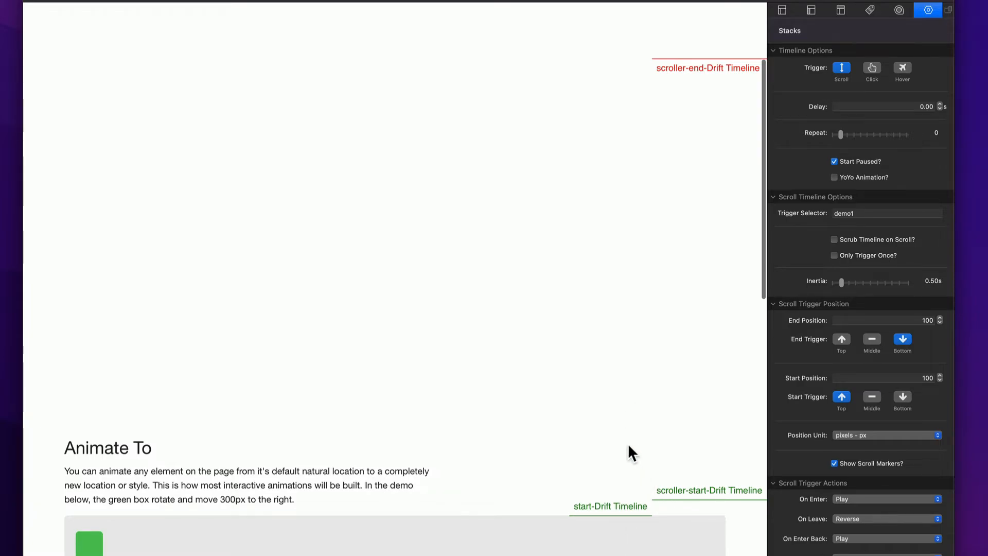
scroll(629, 446, down, 3)
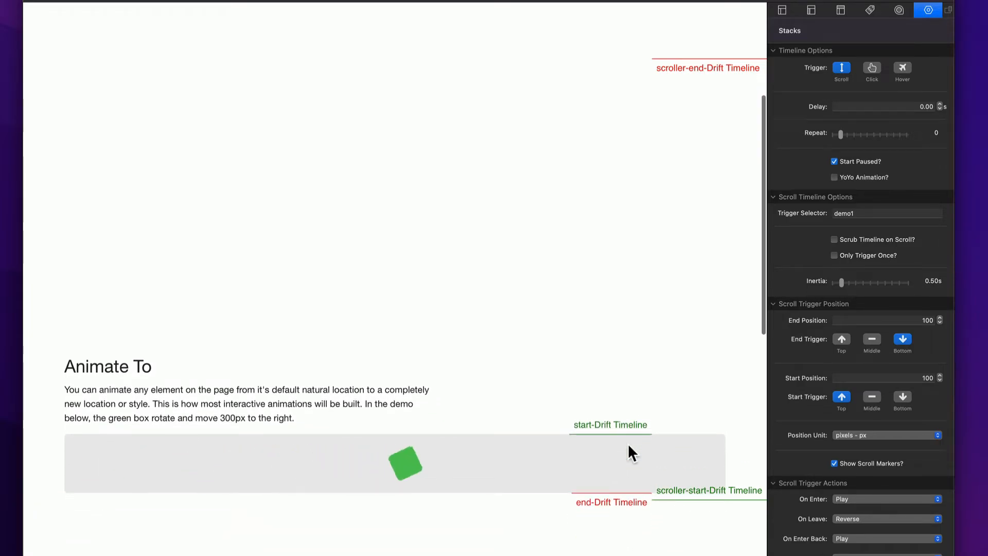
scroll(629, 447, down, 9)
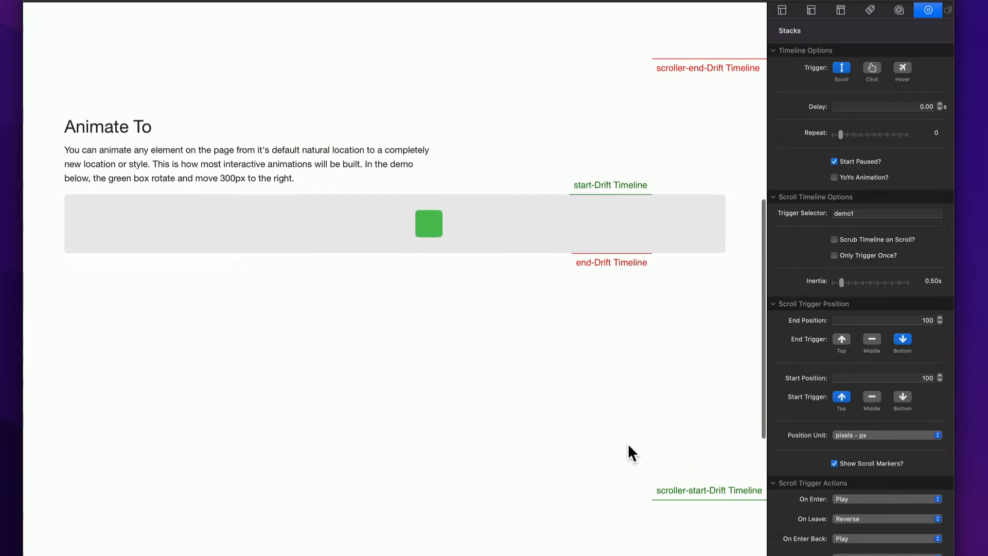
scroll(628, 446, down, 4)
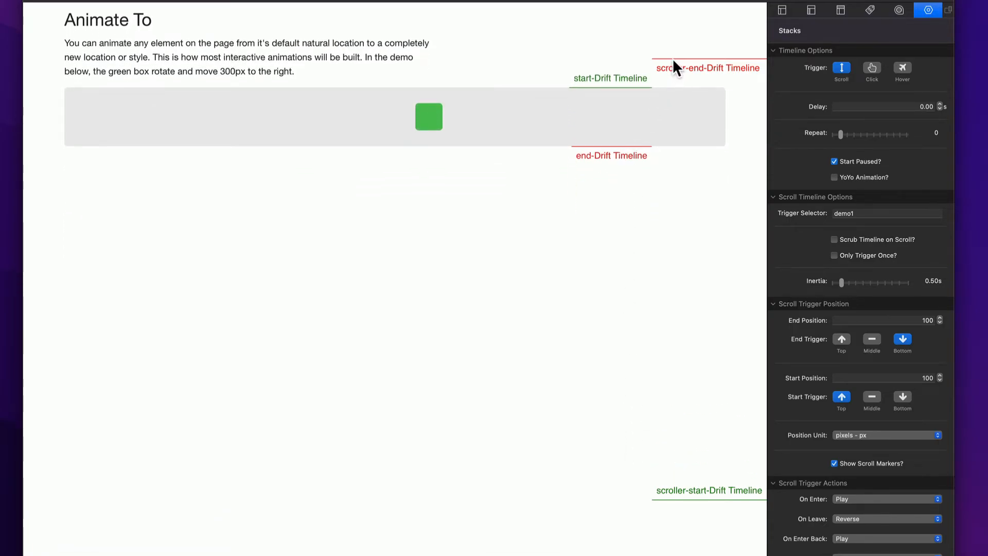
- Scroll the preview past the scroll markers to observe when the green box animation plays and reverses
scroll(673, 63, down, 4)
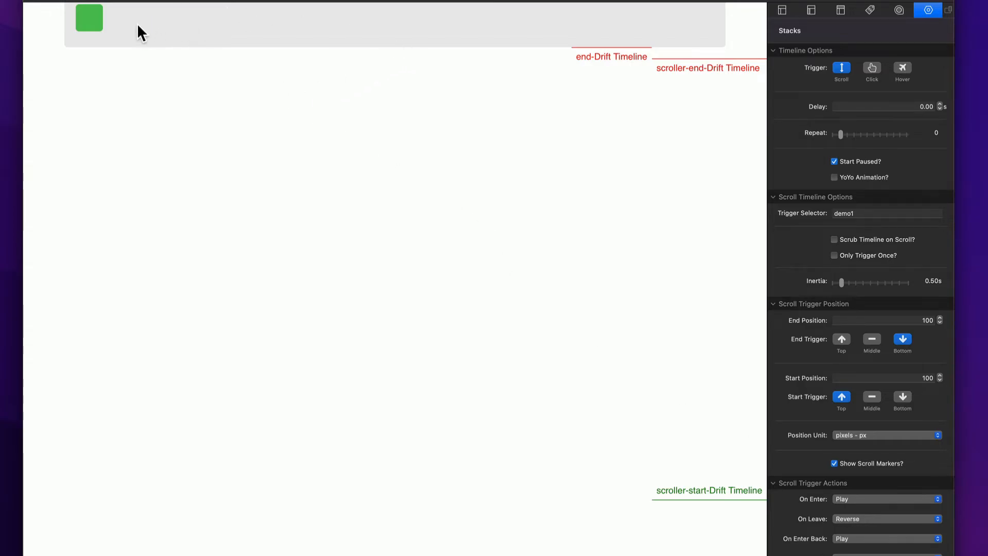
scroll(137, 25, down, 2)
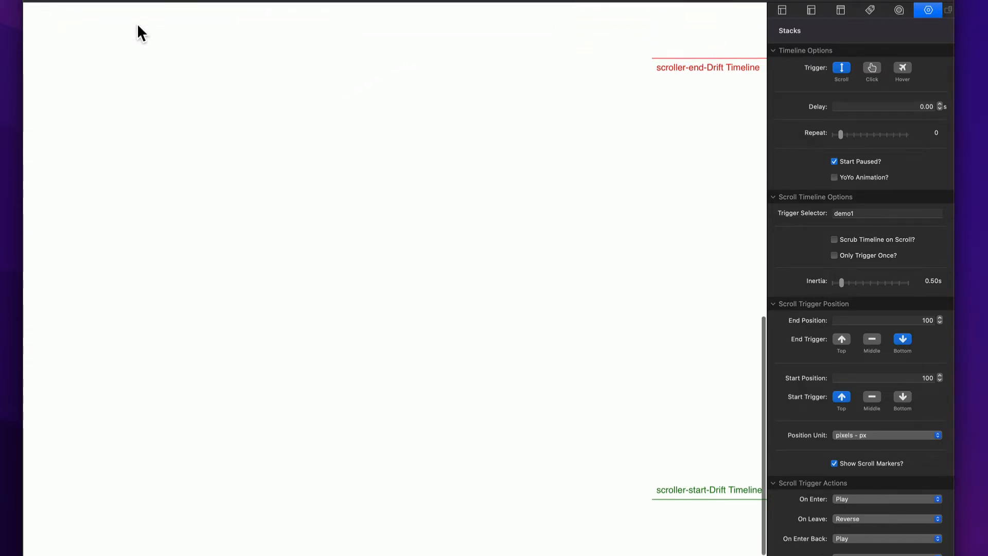
scroll(137, 24, up, 2)
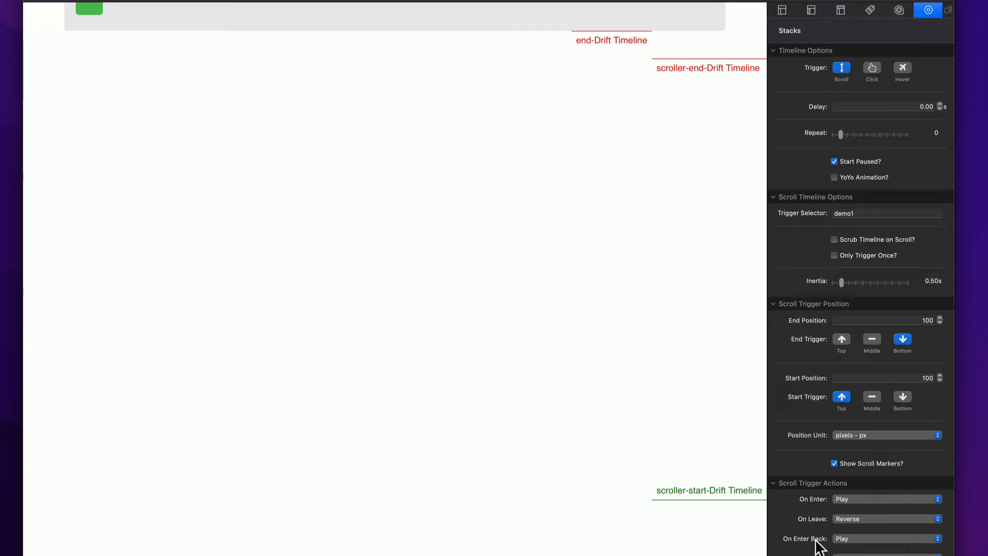
scroll(562, 187, up, 2)
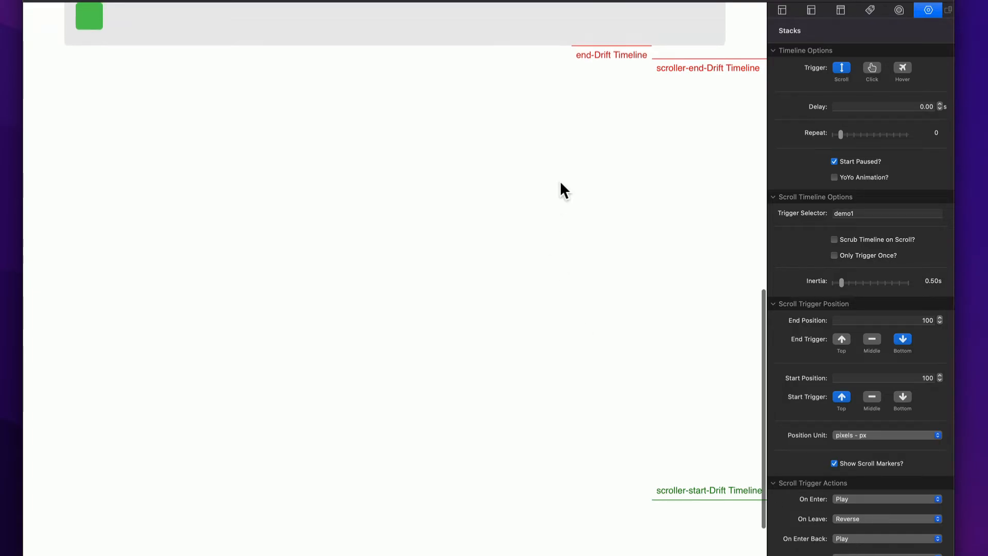
scroll(560, 183, up, 5)
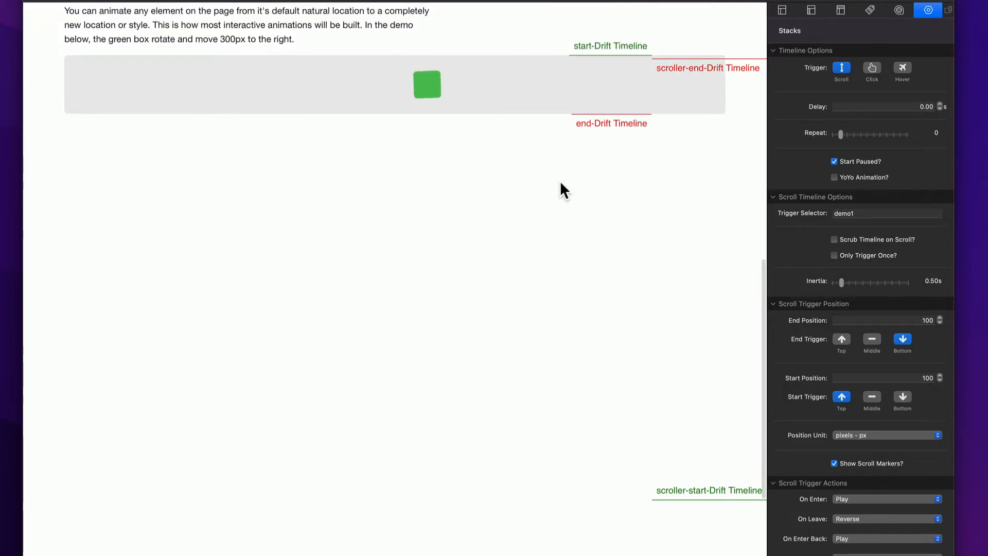
scroll(561, 184, up, 15)
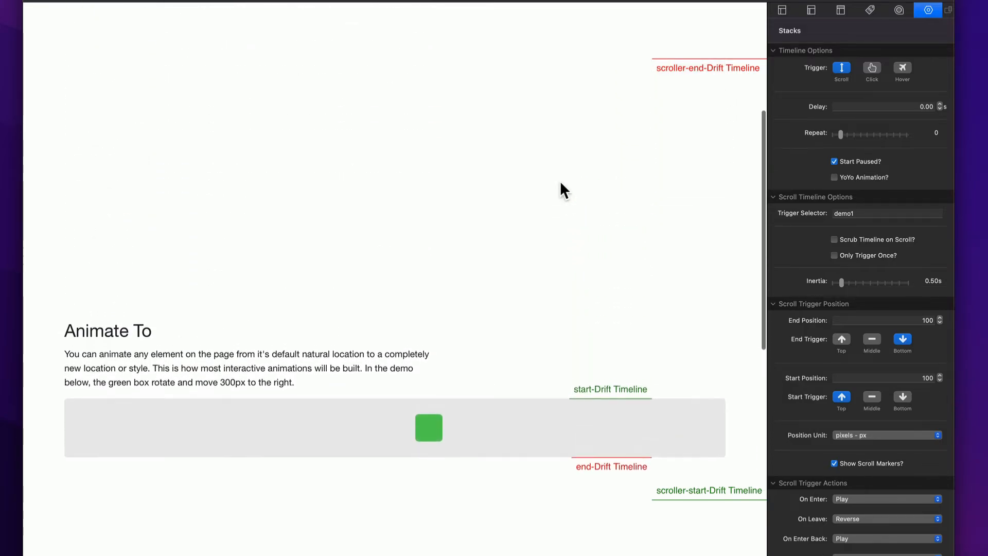
scroll(561, 185, up, 2)
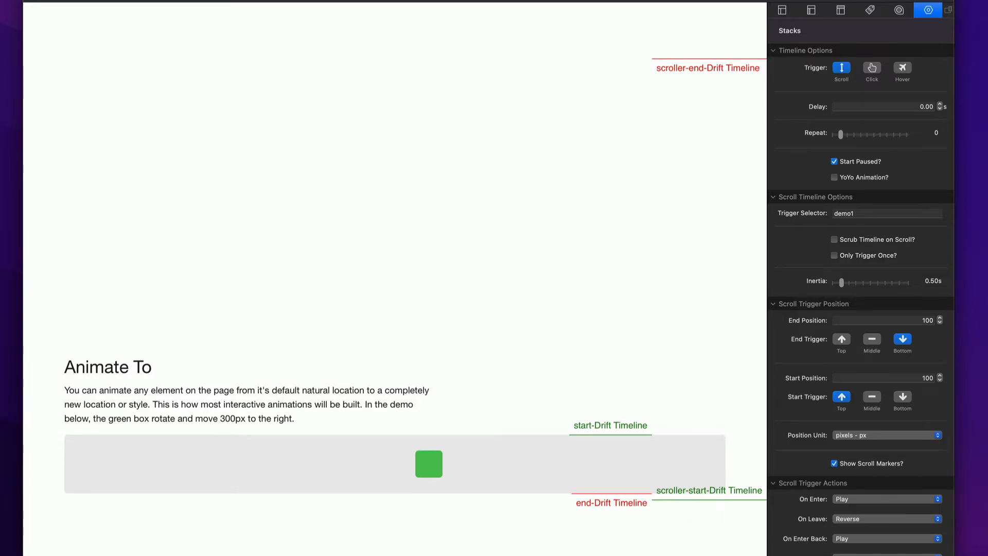
scroll(681, 406, up, 5)
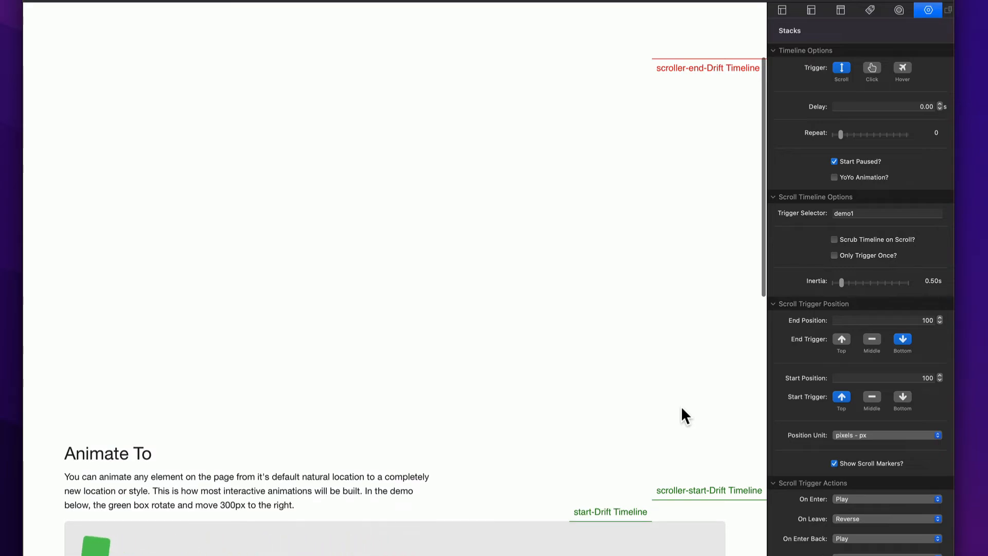
scroll(682, 410, down, 8)
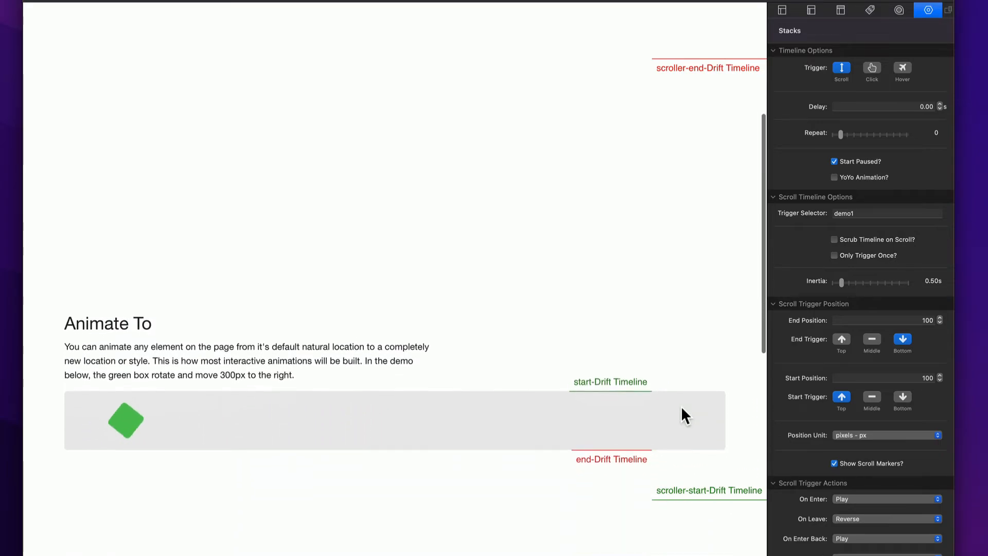
scroll(681, 405, down, 2)
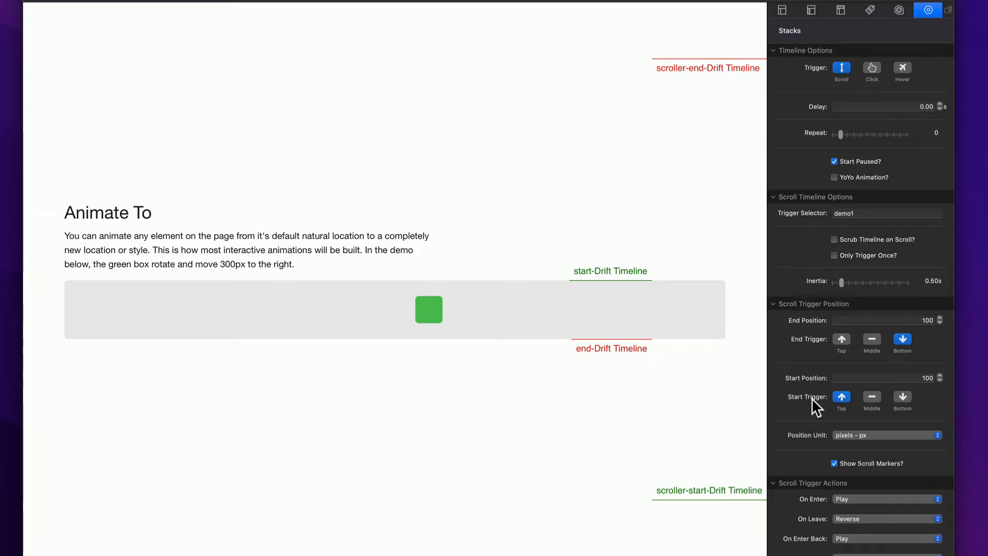
mouse_move(814, 398)
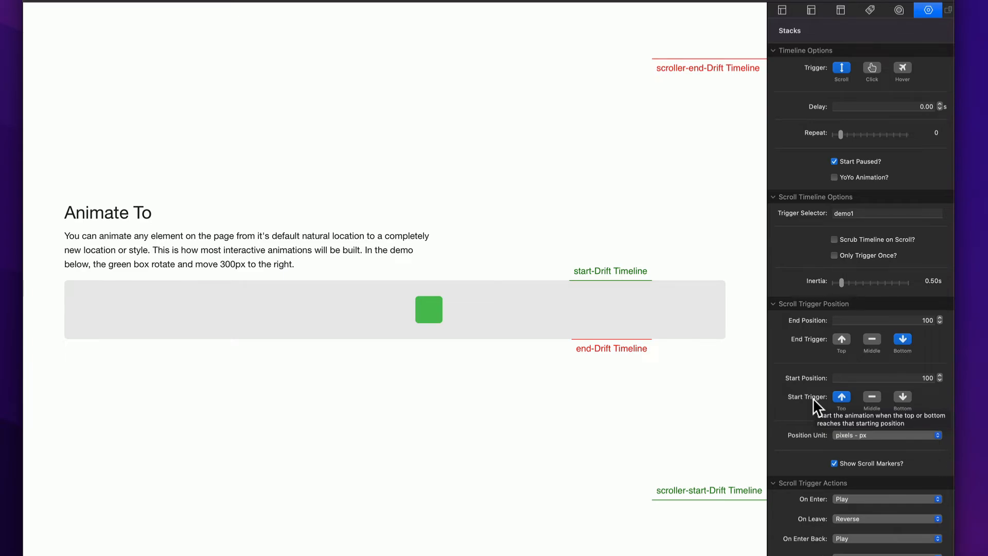
click(834, 240)
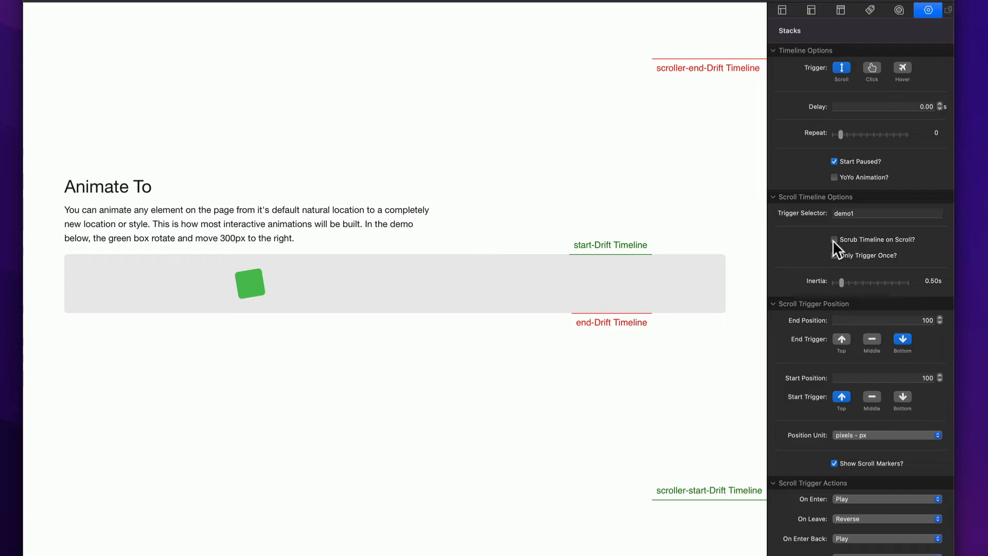
click(833, 239)
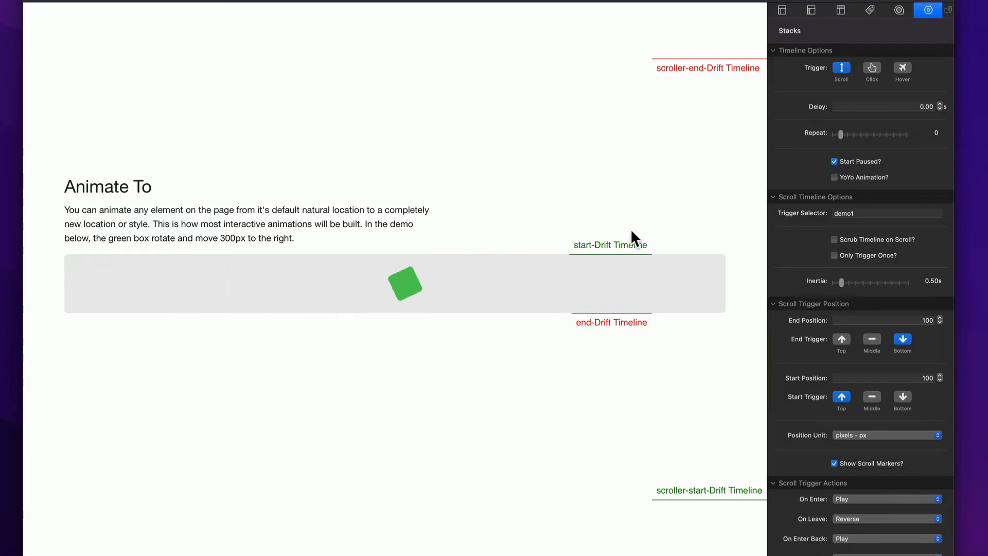
- Enable Scrub Timeline on Scroll for the scroll-triggered timeline
scroll(632, 229, up, 3)
scroll(631, 228, up, 3)
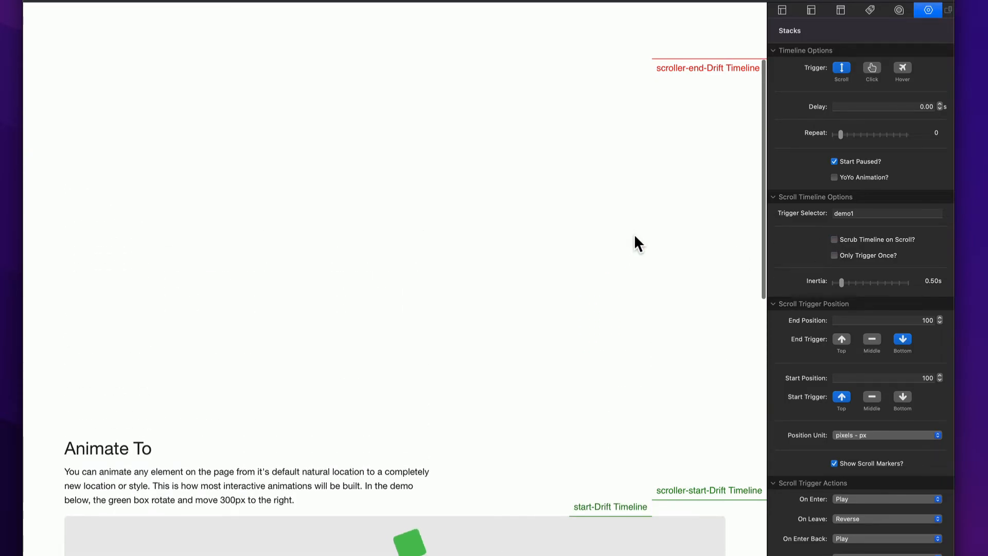
scroll(635, 236, down, 2)
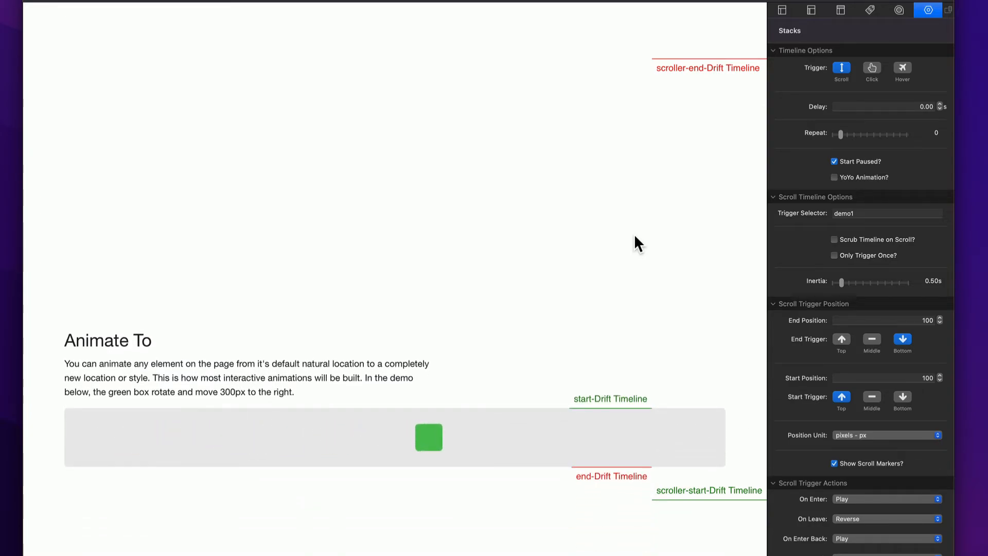
click(835, 240)
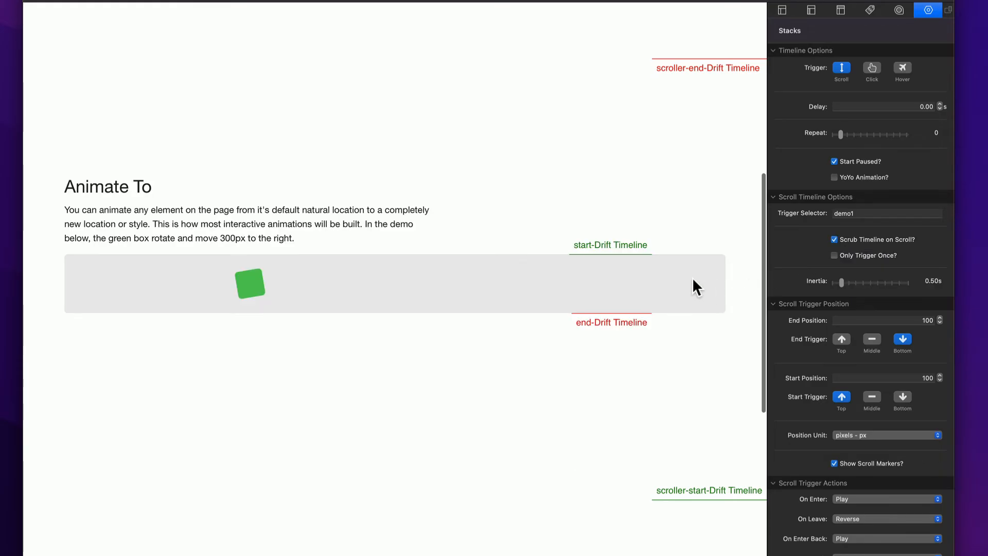
- Scroll the preview up and down repeatedly to test the scrubbed green box animation
scroll(696, 286, up, 5)
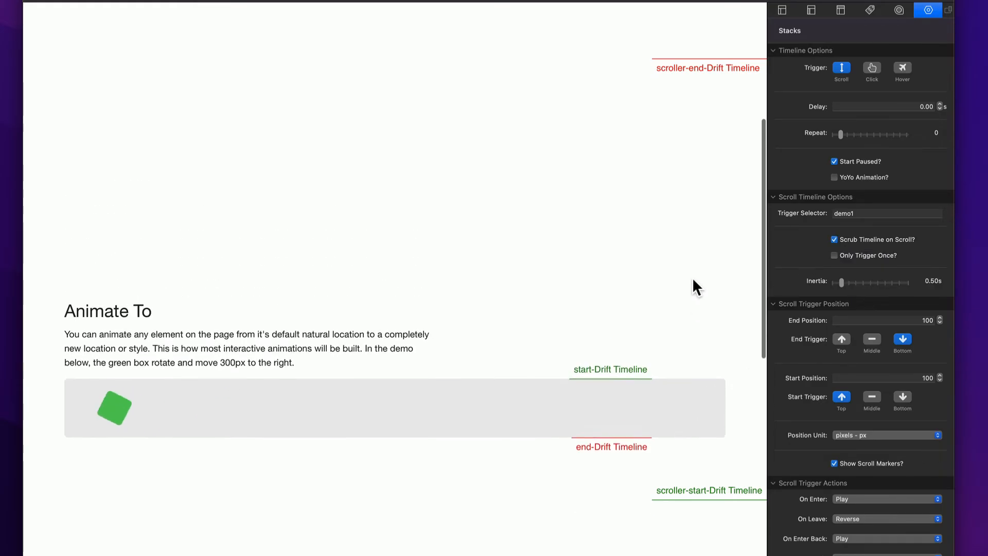
scroll(697, 286, up, 5)
scroll(696, 286, down, 2)
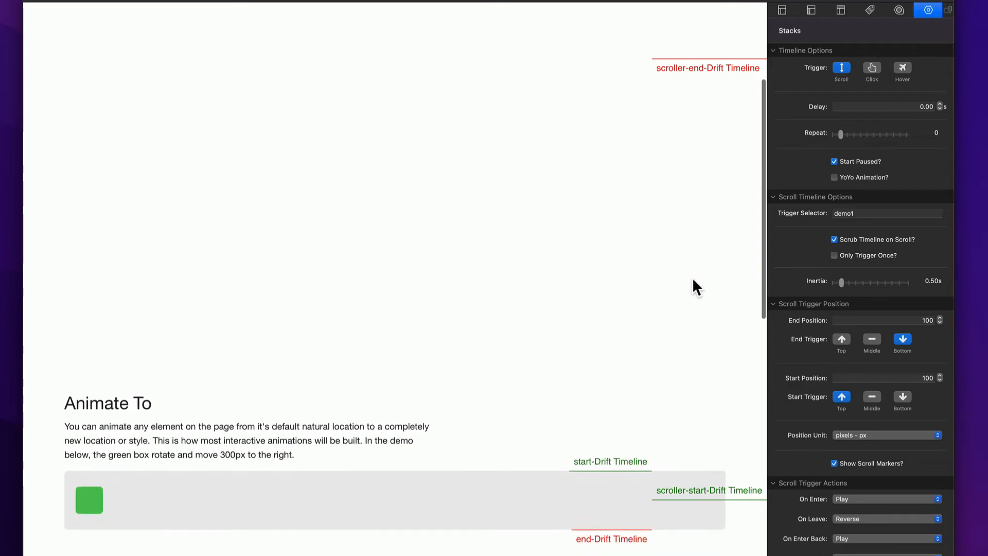
scroll(697, 286, down, 5)
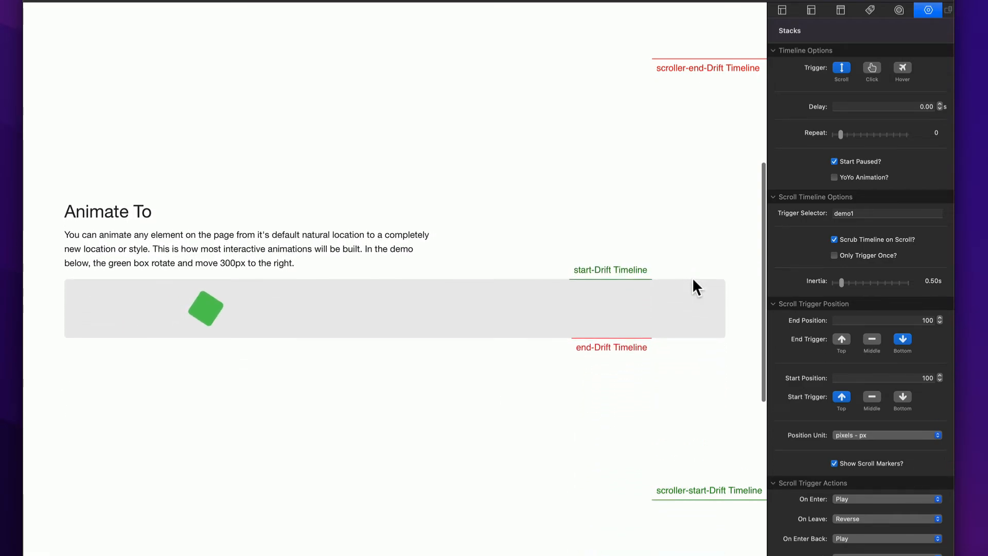
scroll(693, 280, down, 5)
scroll(694, 280, up, 6)
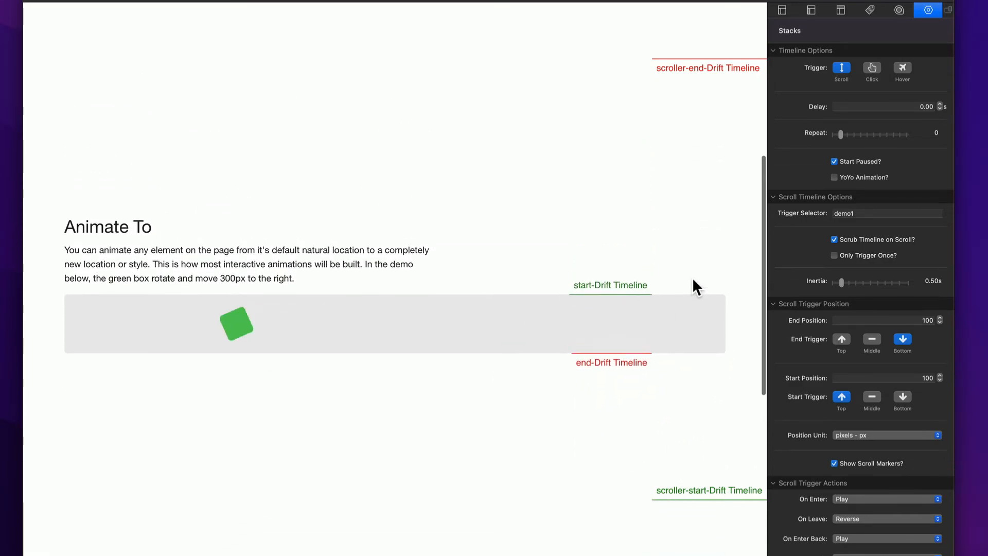
scroll(693, 279, down, 3)
scroll(694, 280, up, 3)
scroll(694, 279, down, 5)
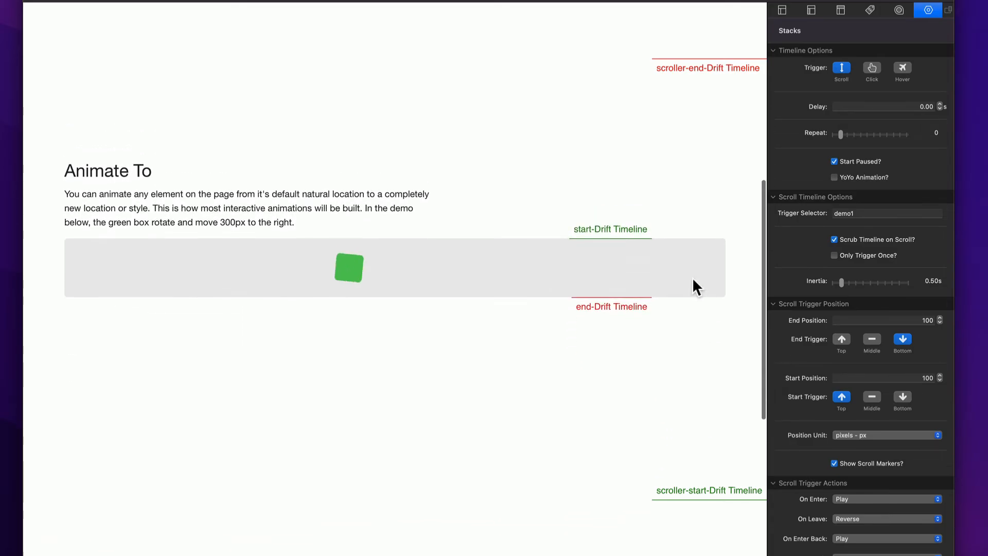
scroll(694, 280, up, 9)
scroll(694, 279, down, 9)
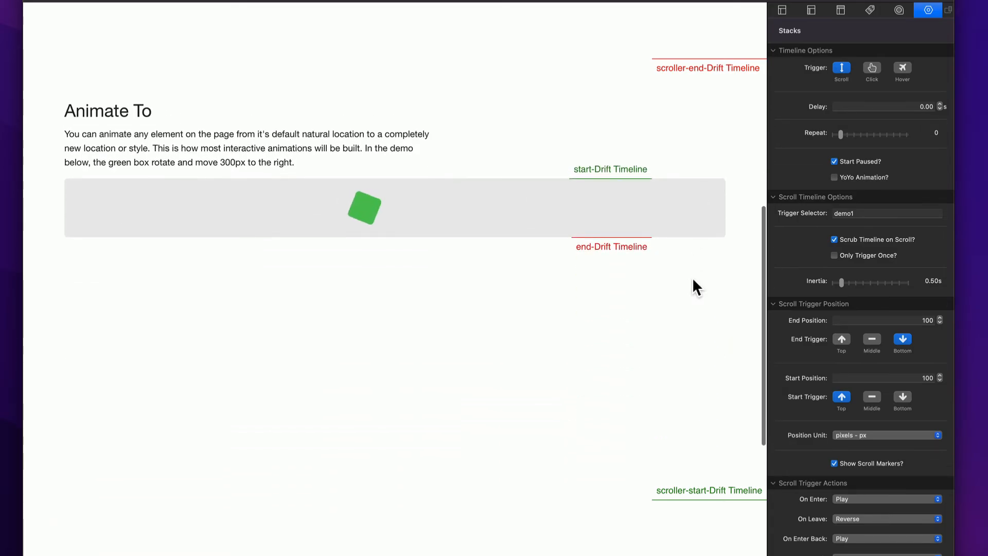
scroll(694, 280, up, 4)
scroll(693, 279, down, 4)
scroll(693, 279, up, 5)
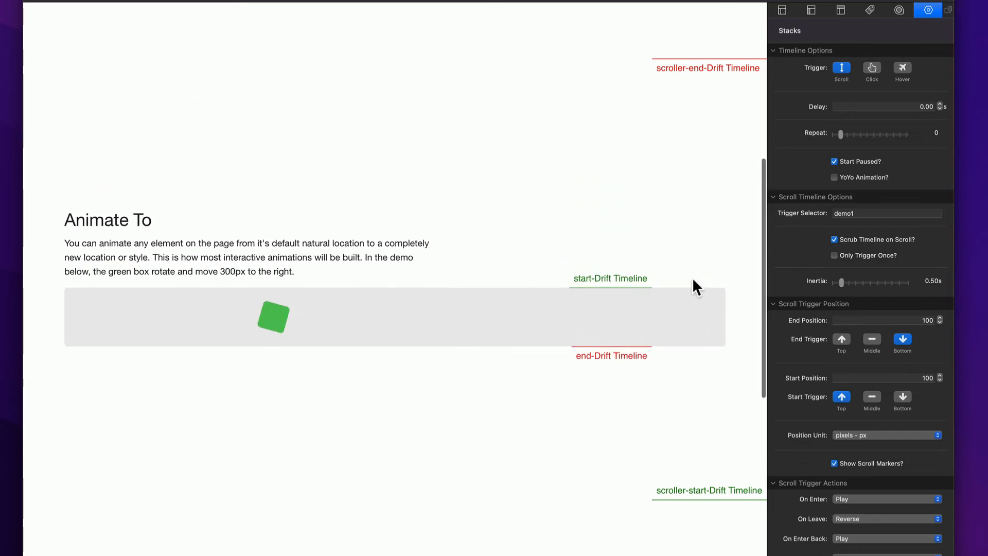
scroll(692, 279, down, 5)
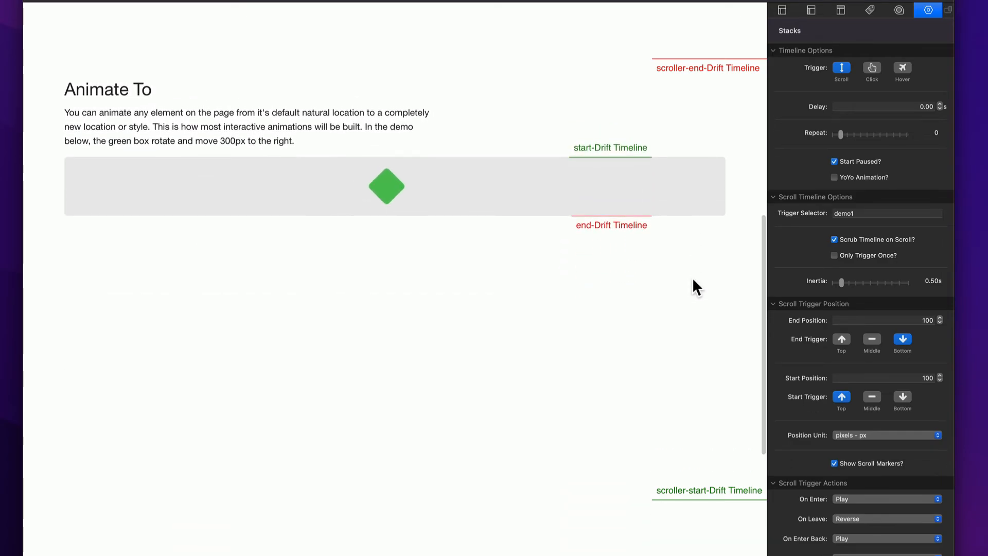
scroll(693, 279, up, 4)
scroll(692, 283, up, 8)
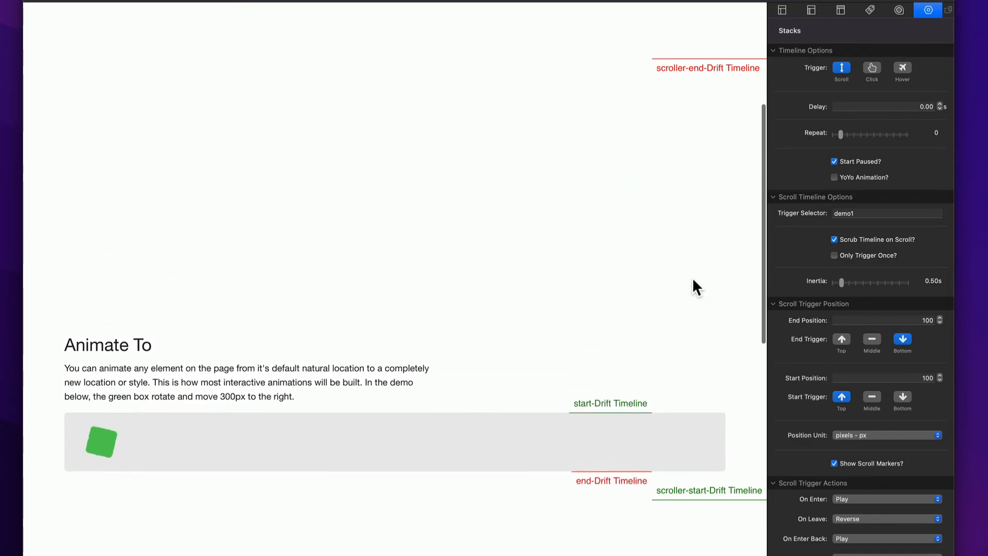
scroll(693, 283, up, 1)
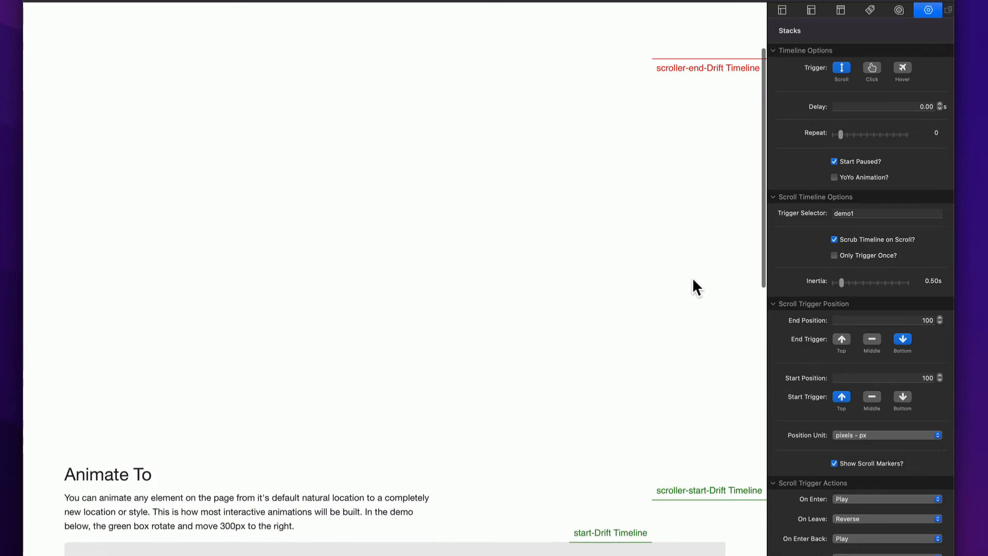
scroll(693, 283, down, 3)
scroll(693, 281, down, 9)
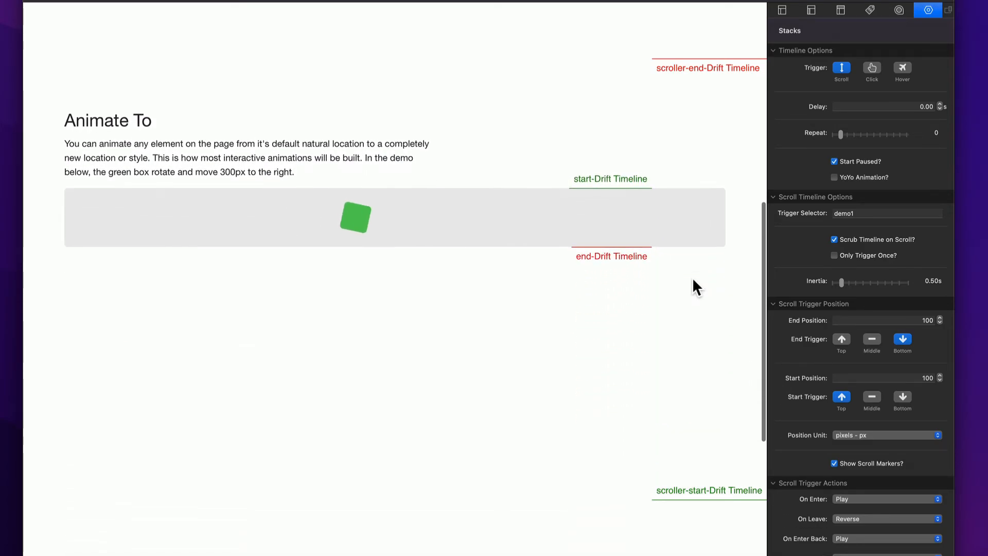
scroll(693, 277, down, 4)
scroll(693, 277, down, 3)
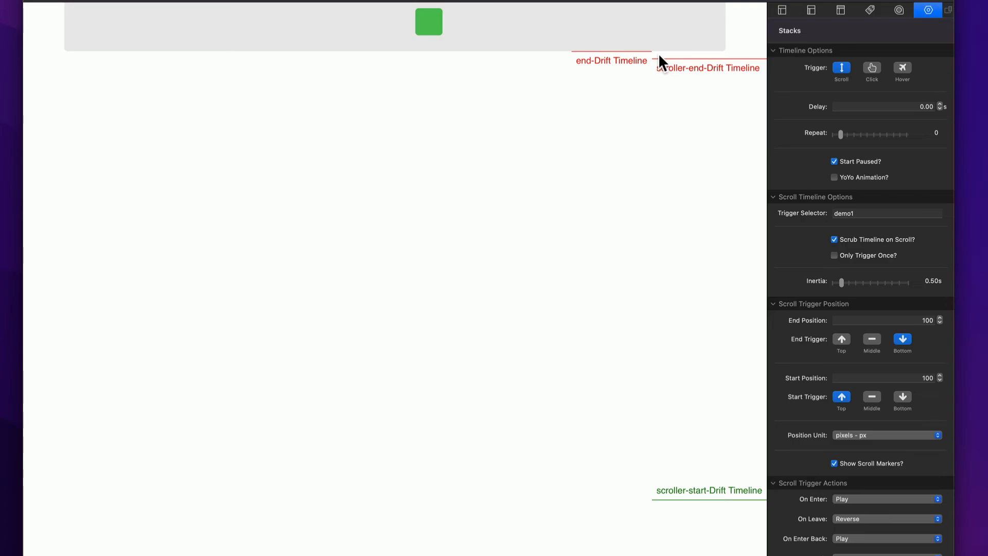
scroll(659, 53, up, 5)
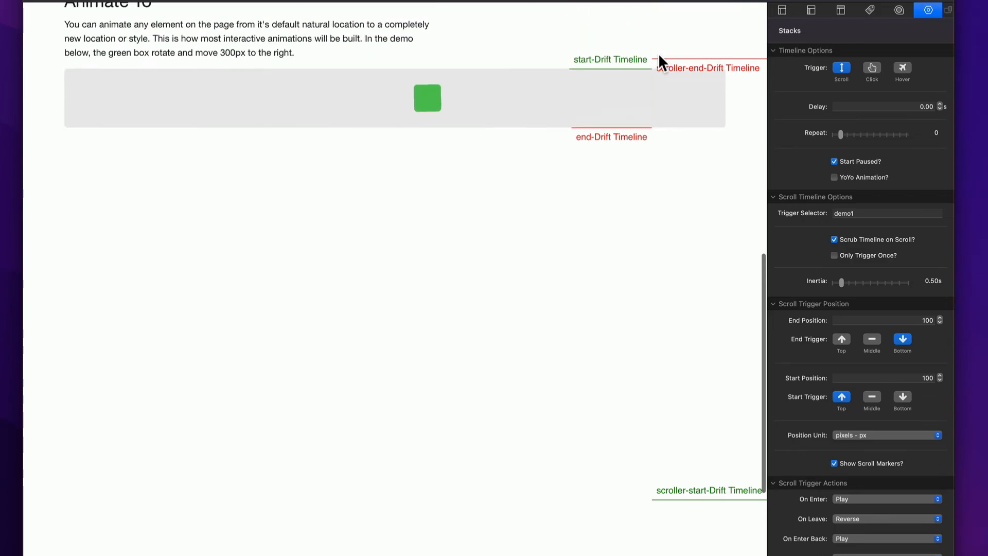
scroll(659, 53, up, 4)
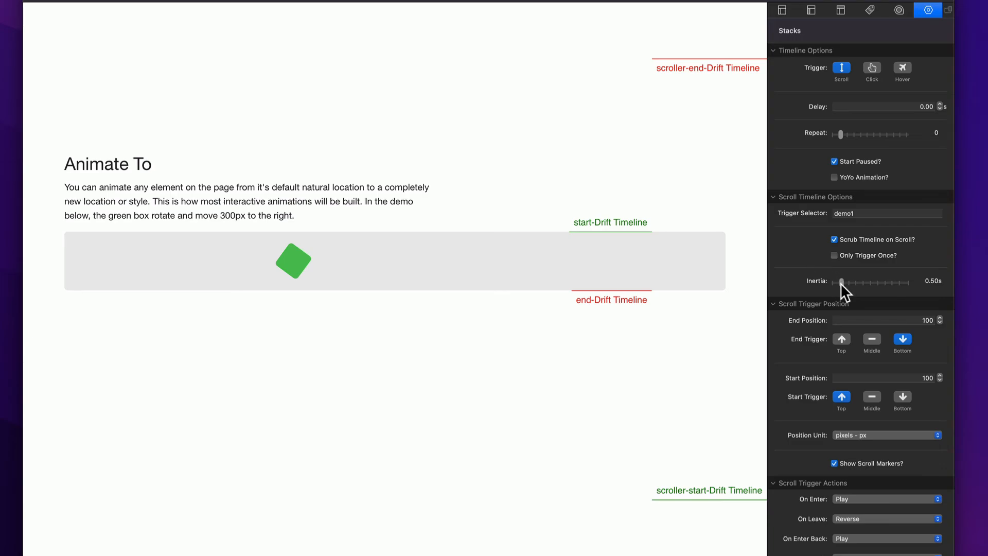
- Set the scroll inertia to 3.00 s, test the smoothed scrubbing in the preview, and return to edit mode
mouse_move(842, 283)
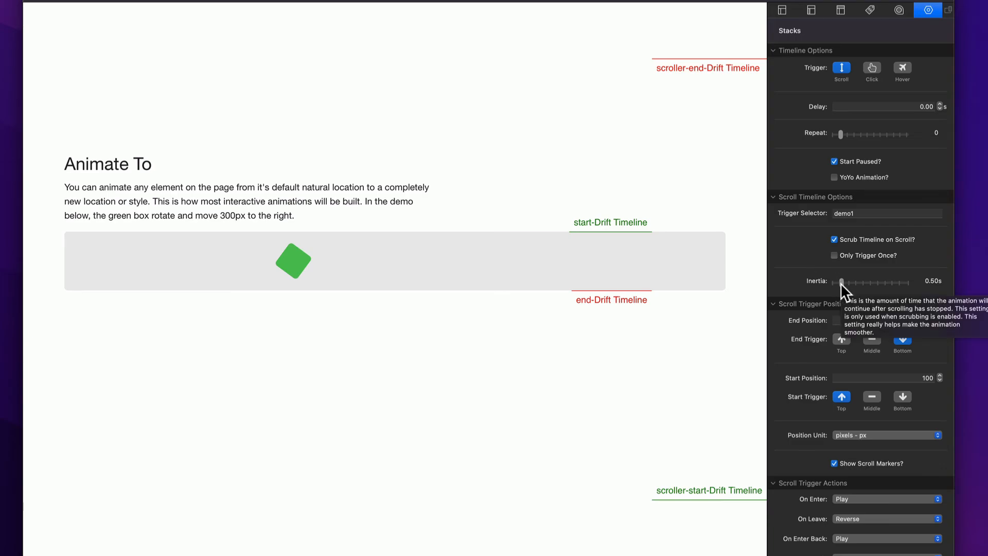
click(878, 283)
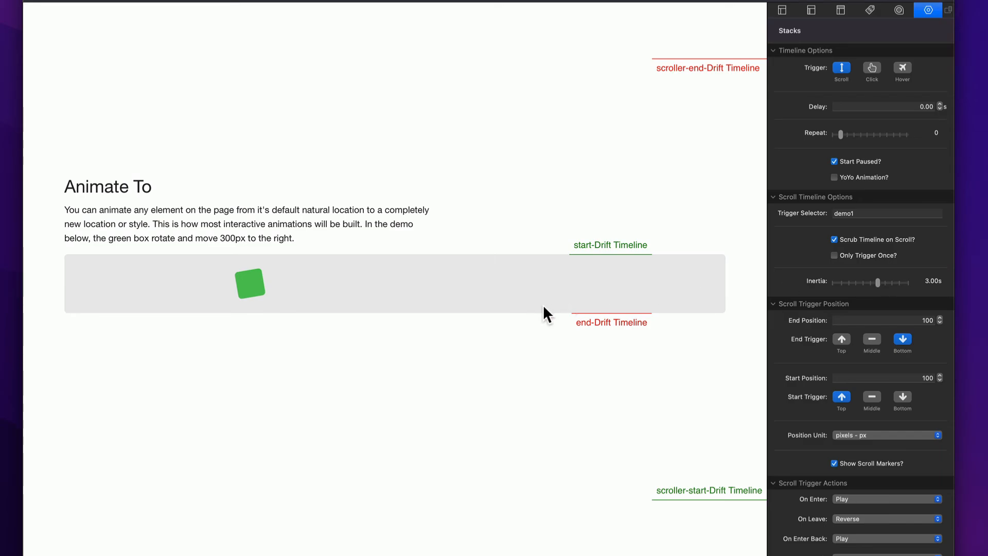
scroll(543, 305, up, 3)
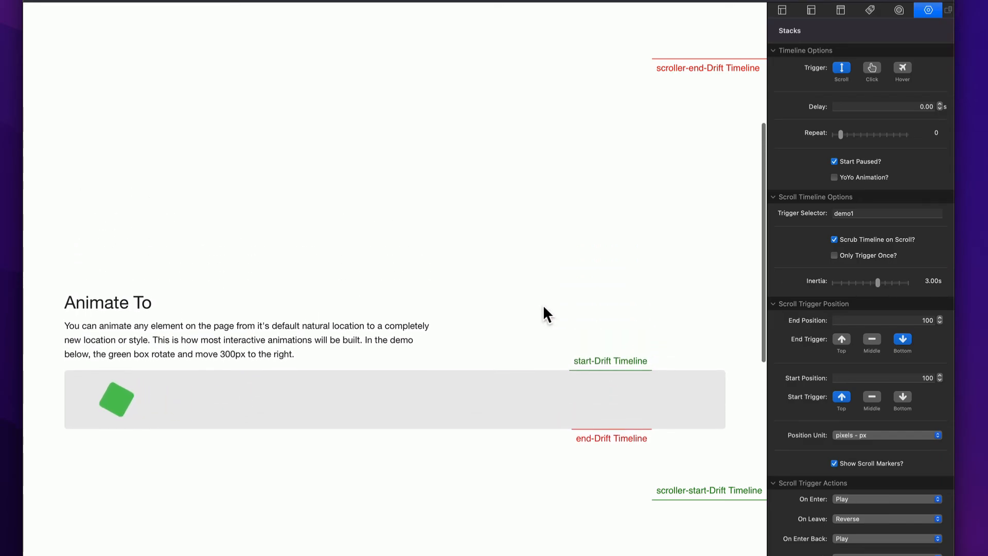
scroll(544, 308, down, 3)
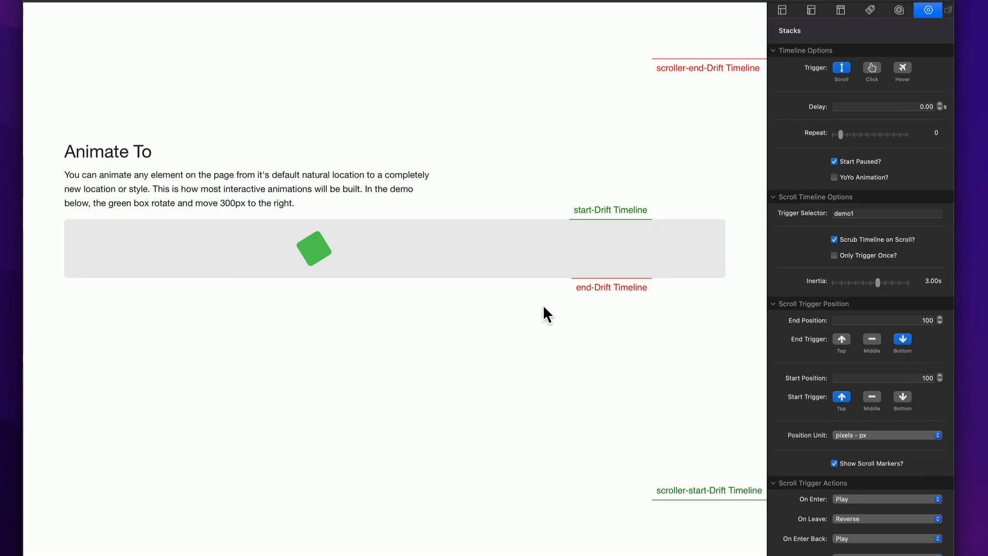
scroll(544, 309, down, 2)
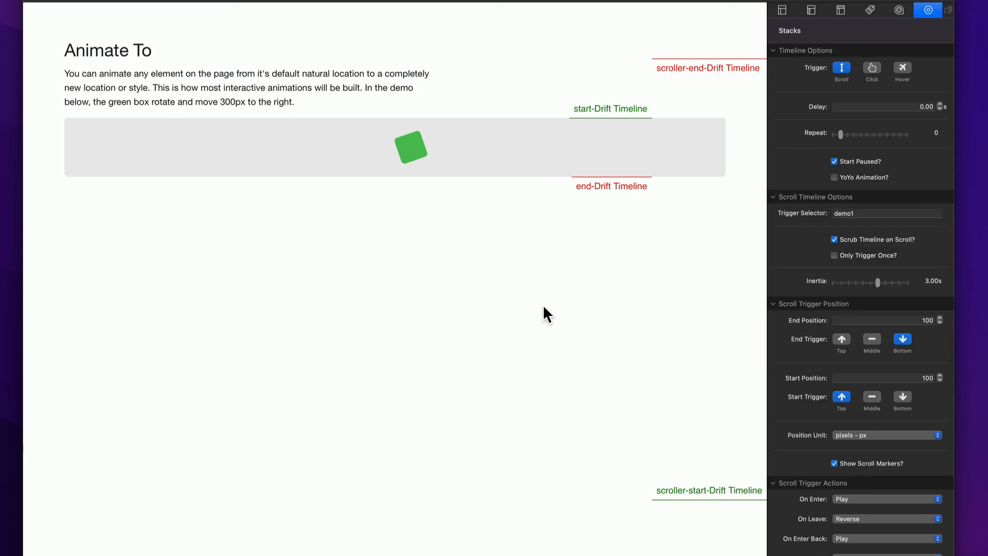
scroll(544, 308, up, 2)
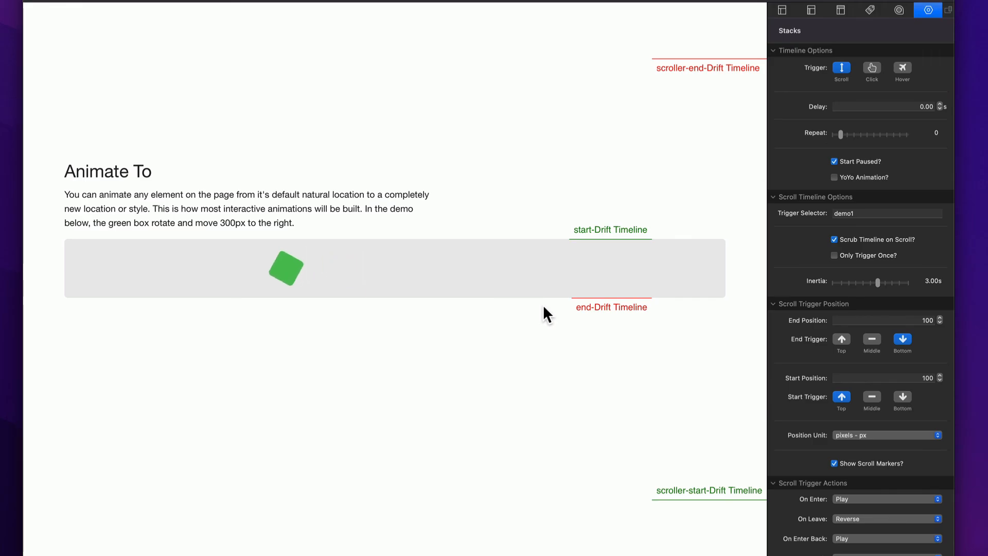
key(super+r)
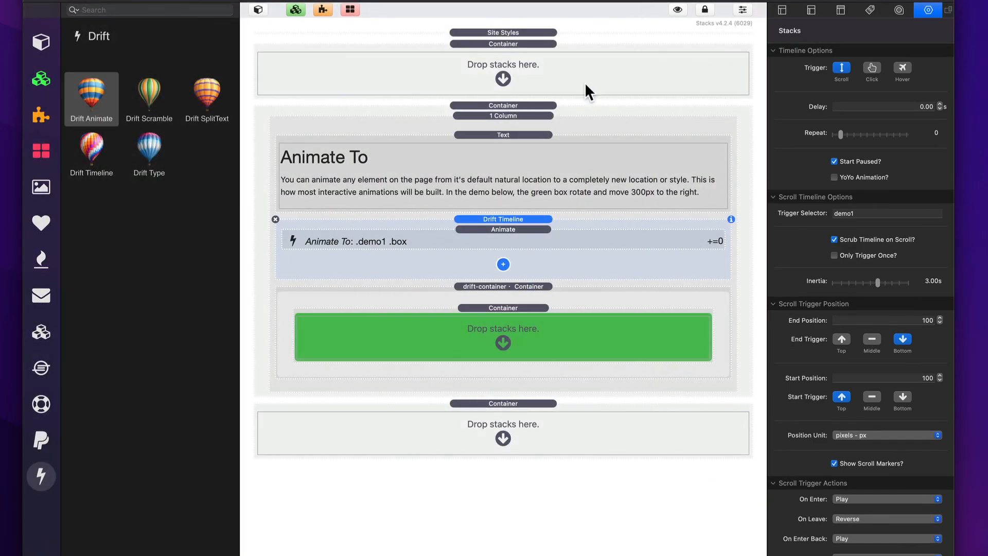